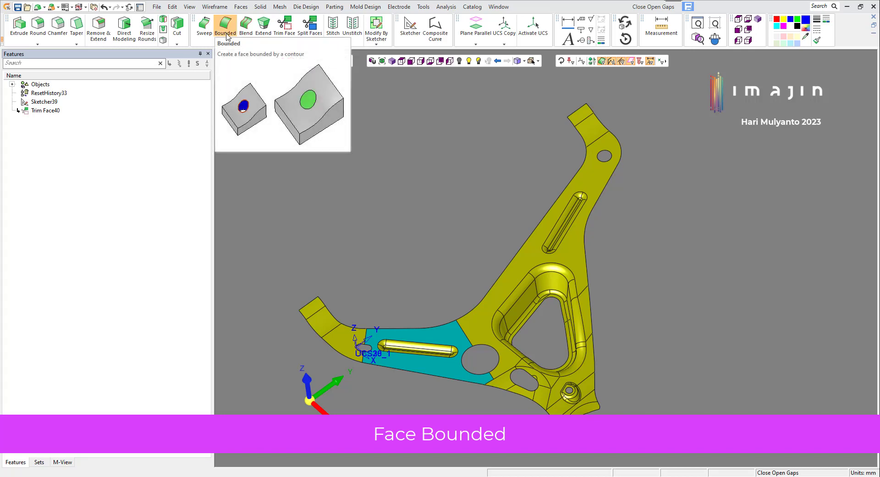
- Cap the small round hole near the bracket's upper tip with Bounded face BoundedFace41
left_click(241, 7)
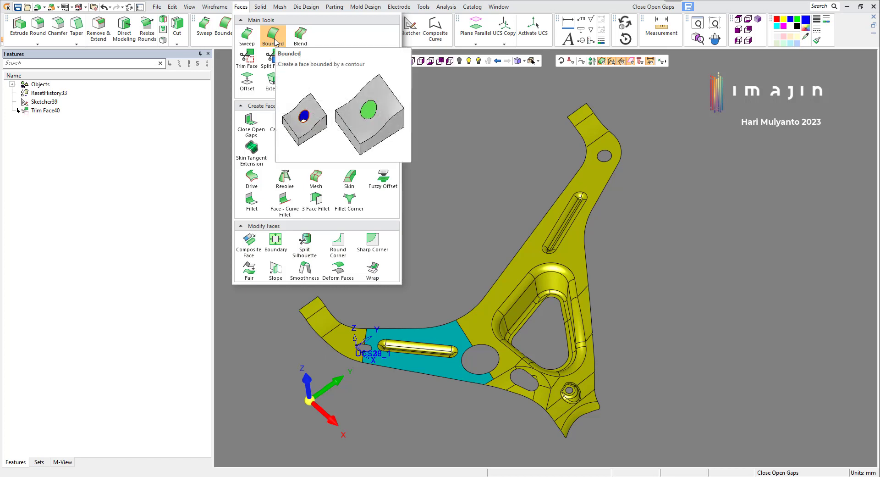
left_click(276, 42)
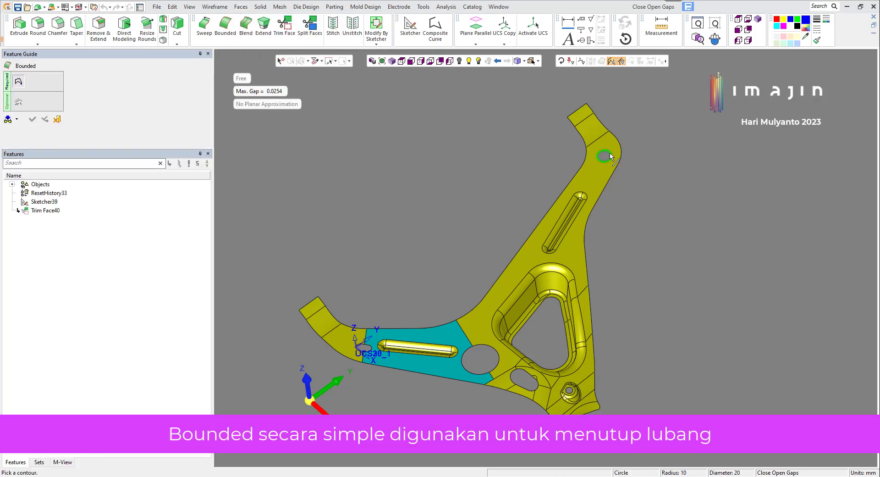
left_click(620, 169)
scroll(610, 161, "up", 3)
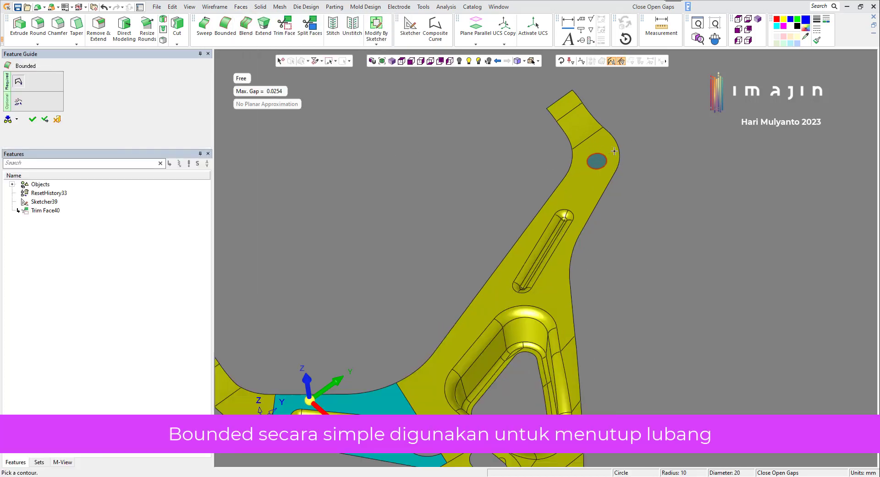
scroll(596, 159, "up", 3)
scroll(584, 162, "up", 4)
right_click(585, 162)
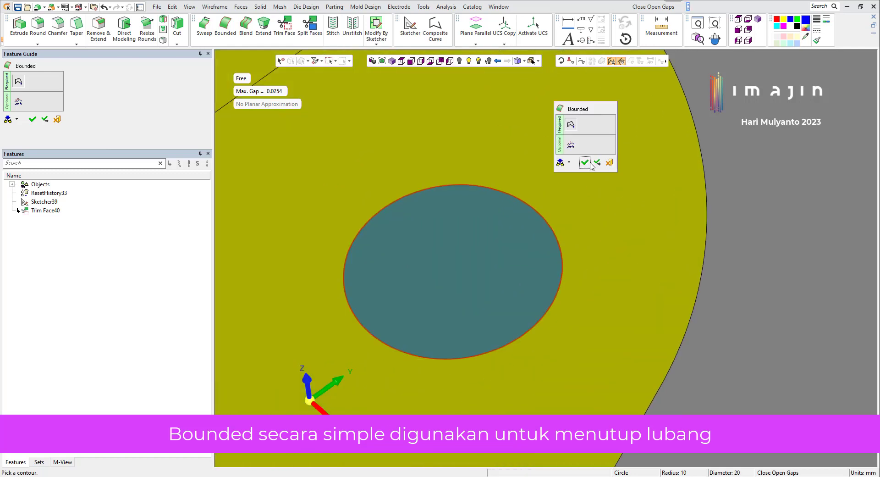
left_click(596, 162)
scroll(606, 183, "down", 3)
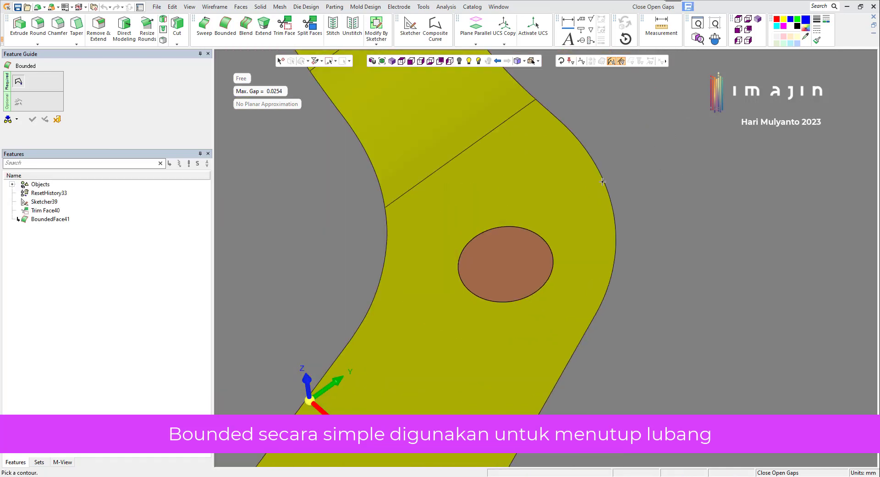
scroll(588, 191, "down", 5)
scroll(401, 353, "up", 3)
scroll(401, 354, "up", 3)
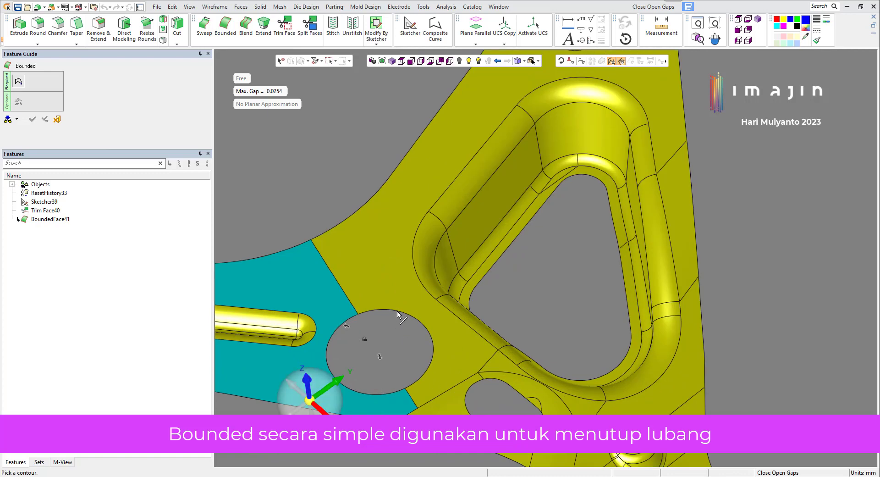
left_click(398, 314)
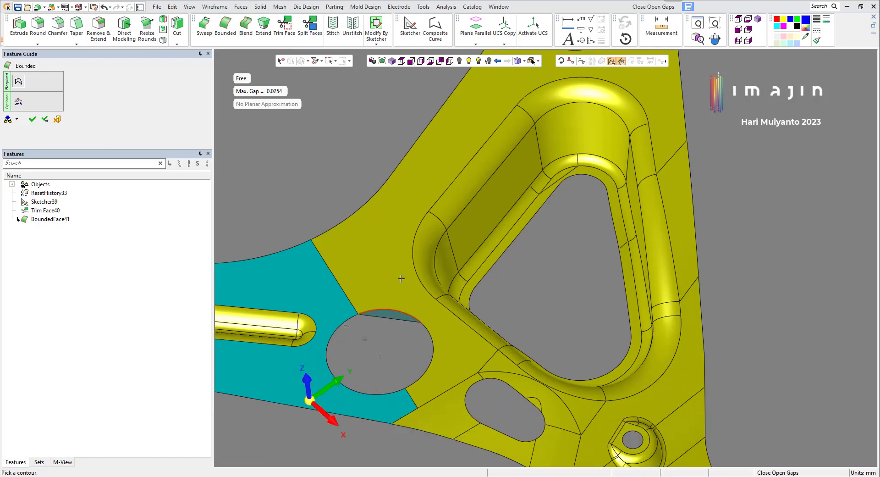
scroll(446, 327, "down", 1)
left_click(462, 323)
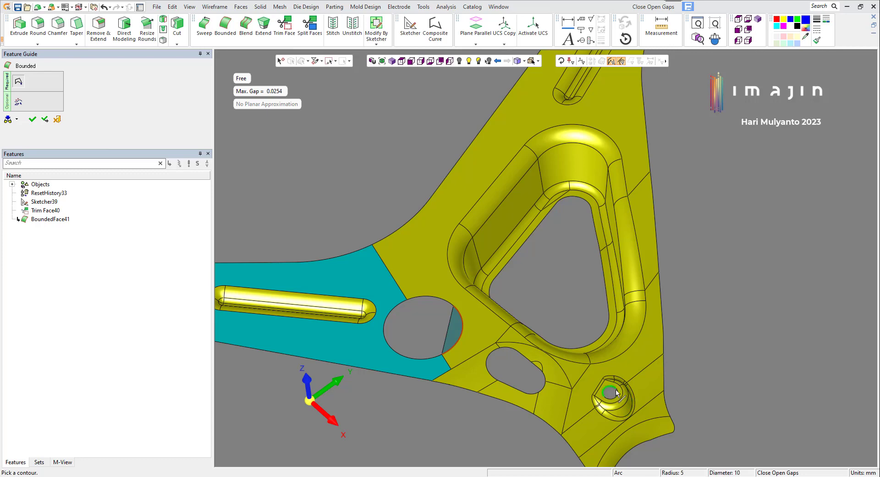
left_click(617, 404)
scroll(614, 399, "up", 1)
scroll(582, 298, "up", 4)
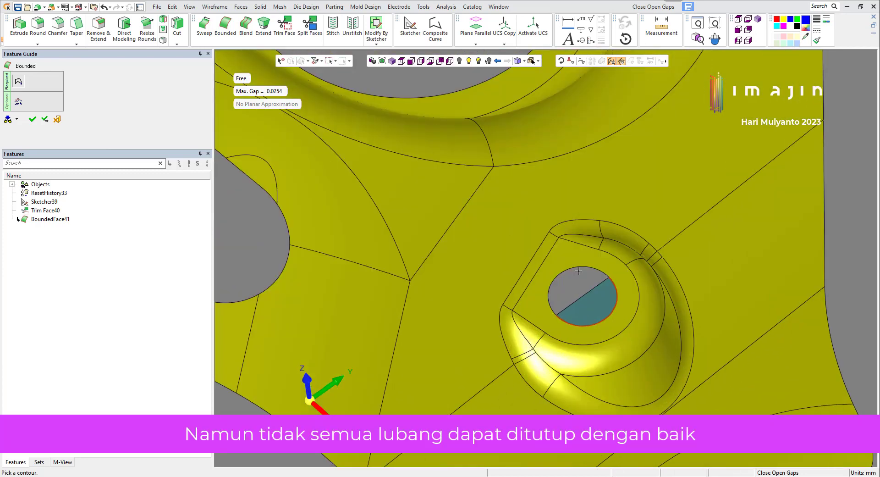
left_click(574, 289)
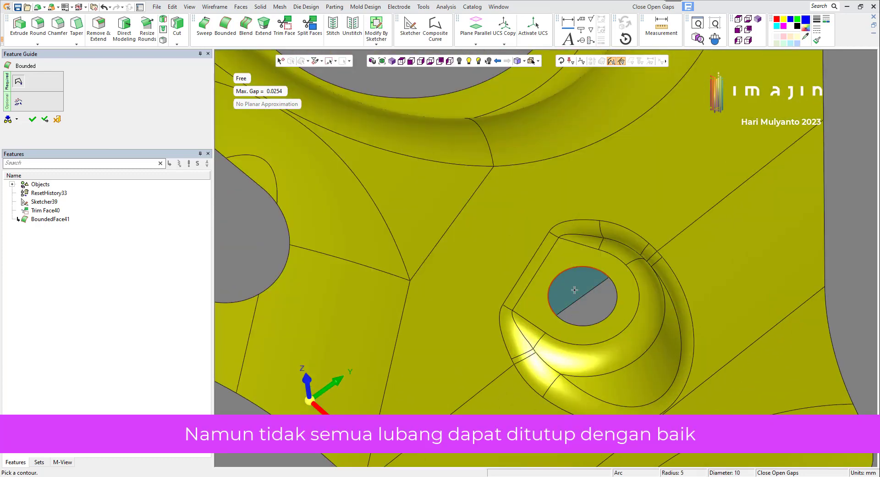
left_click(280, 61)
- Join the boss hole's two arcs into Composite42 and cap it with BoundedFace43
left_click(444, 31)
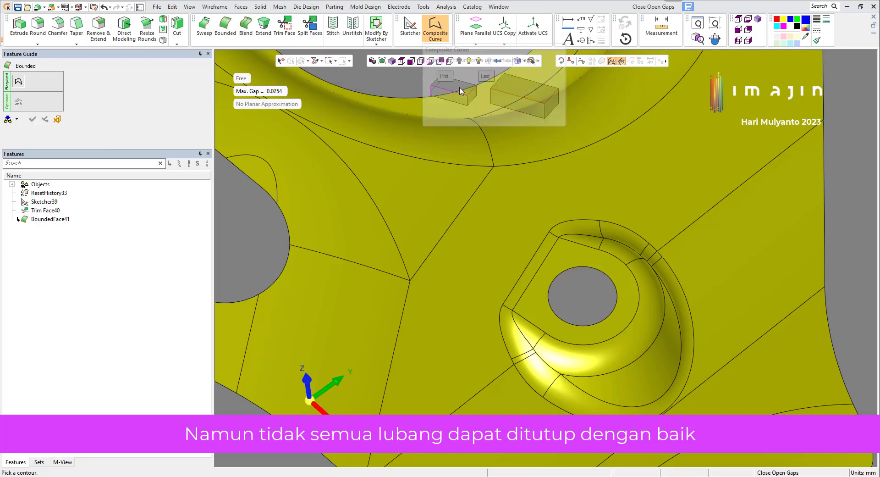
left_click(585, 269)
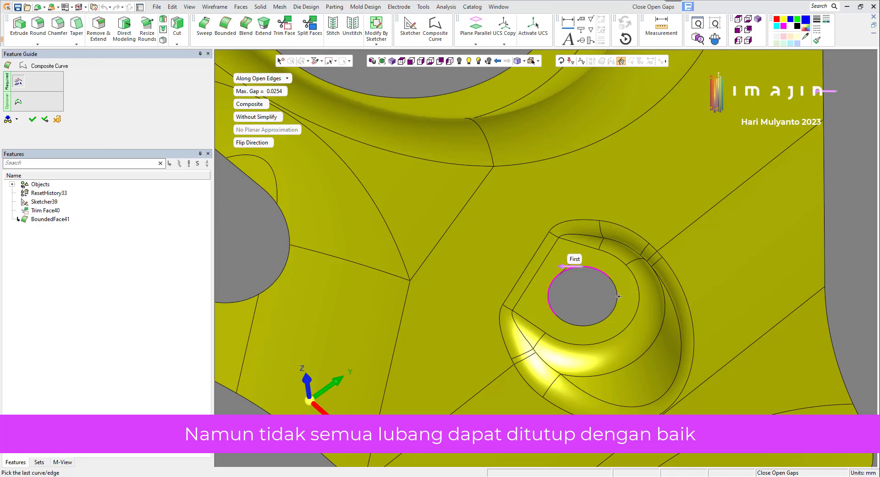
left_click(618, 299)
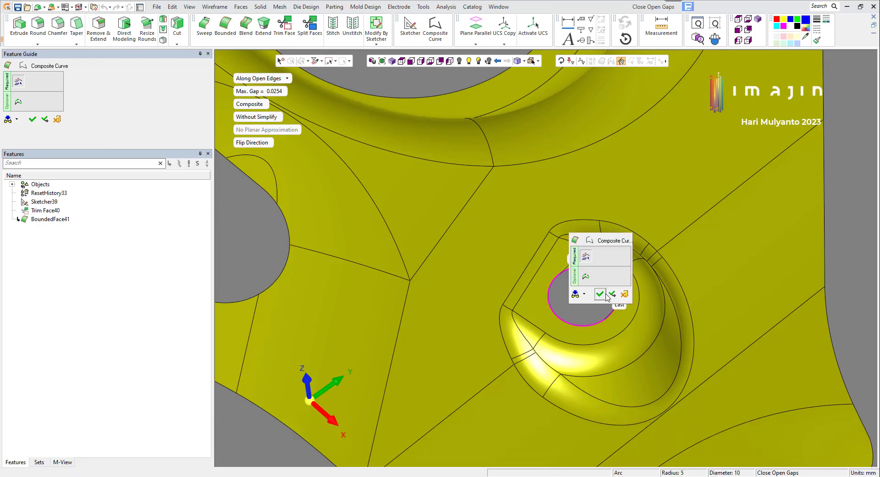
left_click(600, 294)
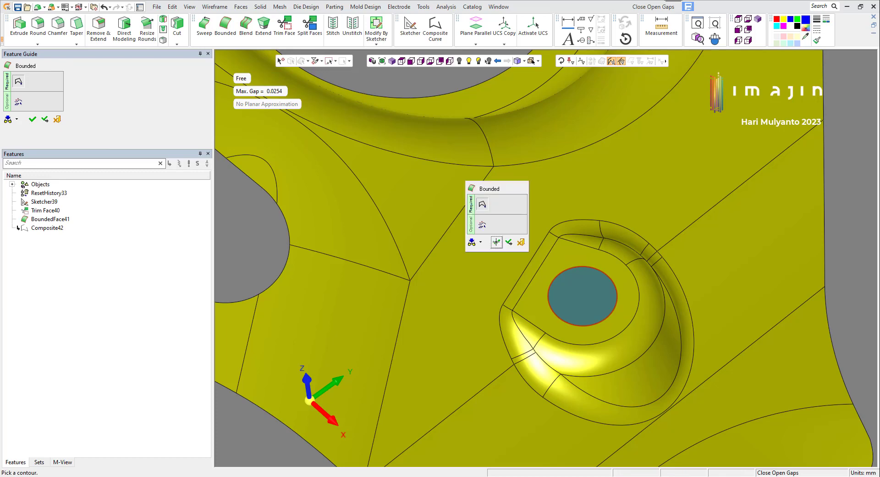
left_click(509, 242)
- Join the slot's edges beside the boss into one closed composite contour
scroll(465, 218, "down", 2)
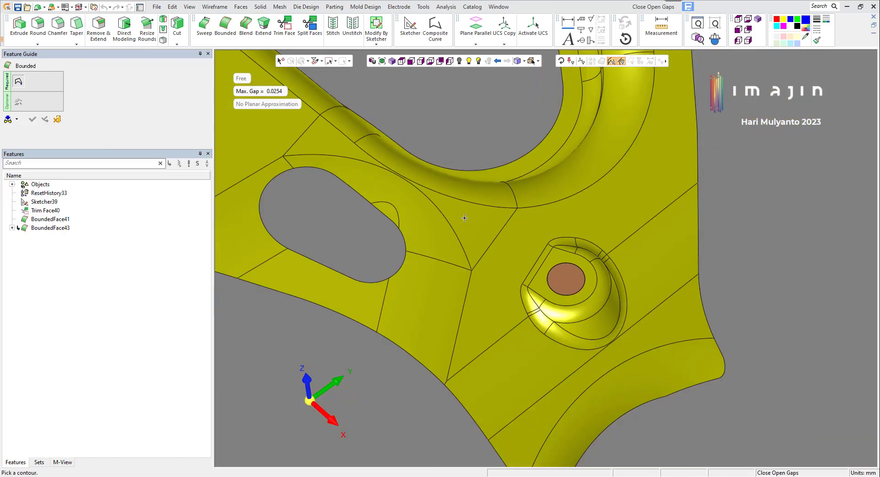
scroll(465, 218, "down", 2)
scroll(452, 161, "up", 2)
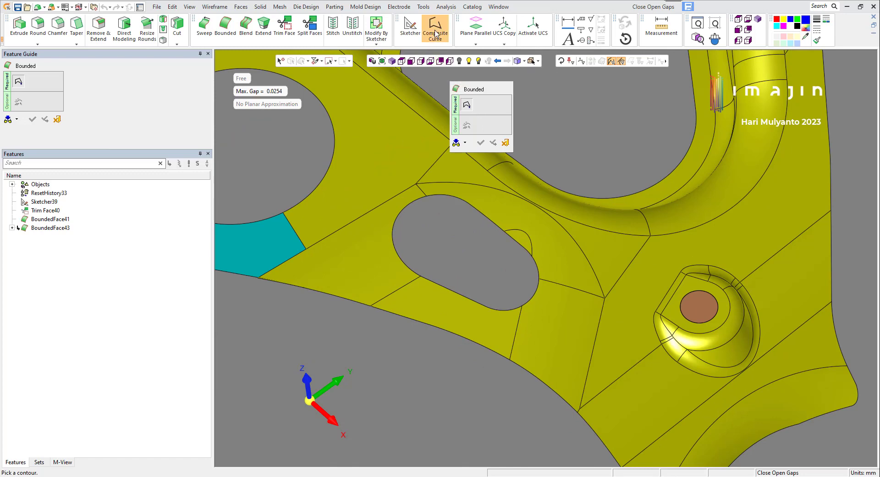
left_click(463, 225)
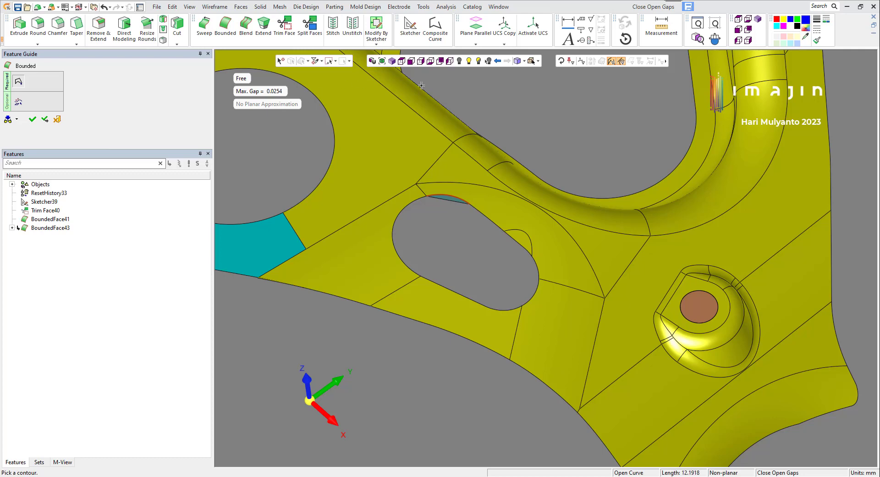
left_click(435, 25)
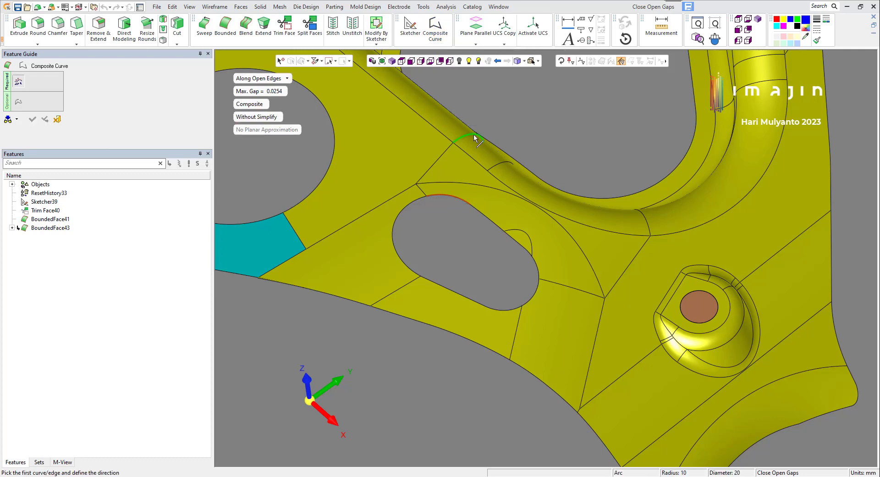
left_click(444, 195)
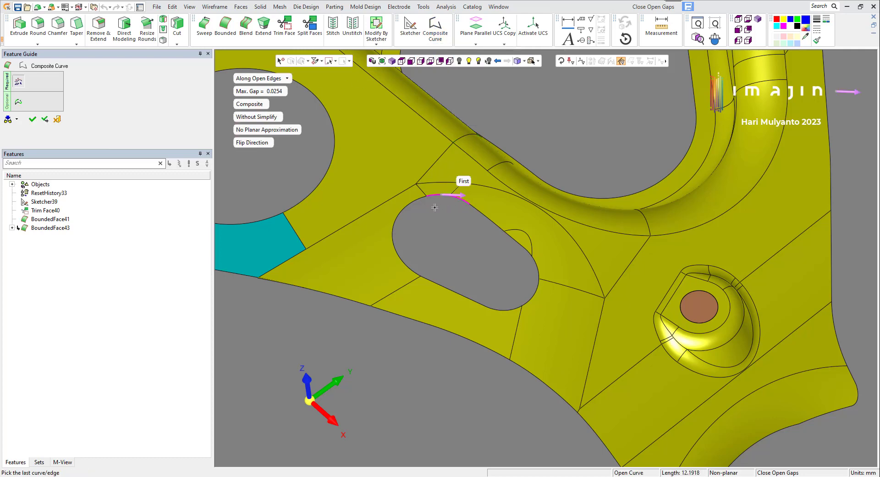
left_click(448, 227)
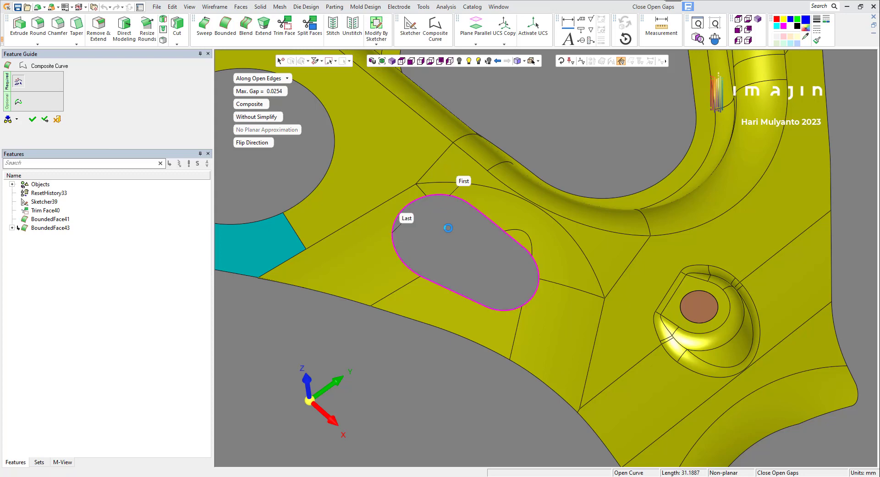
right_click(448, 228)
left_click(448, 227)
- Cap the slot with a Smooth bounded face, flexibility 5 (BoundedFace45)
middle_click_drag(476, 255, 298, 110)
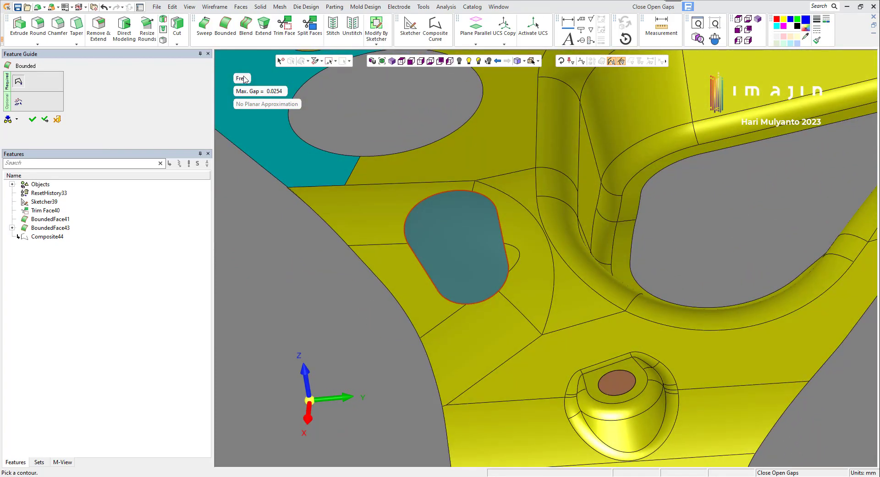
left_click(242, 79)
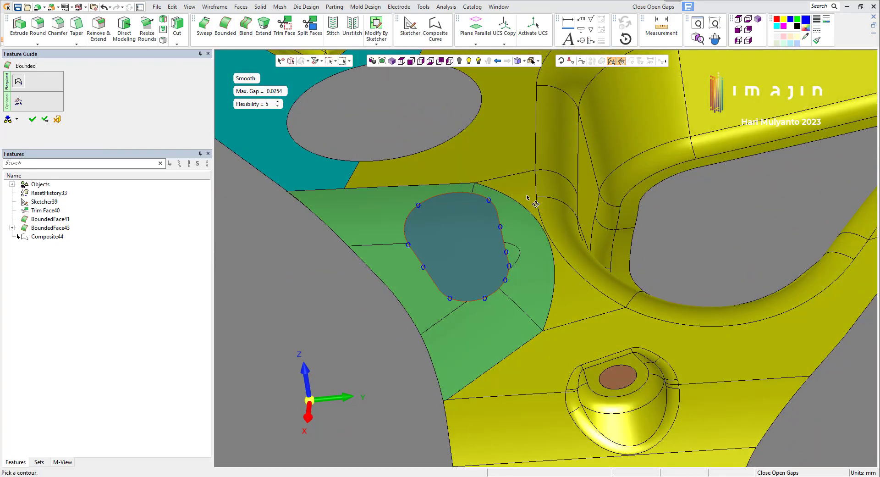
mouse_move(514, 224)
middle_mouse_down()
mouse_move(589, 274)
mouse_move(558, 270)
mouse_move(565, 286)
middle_mouse_up()
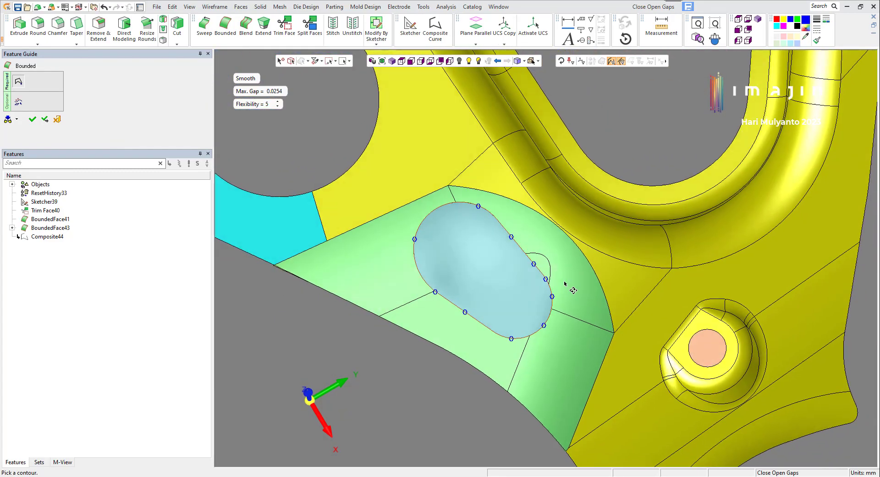
right_click(355, 132)
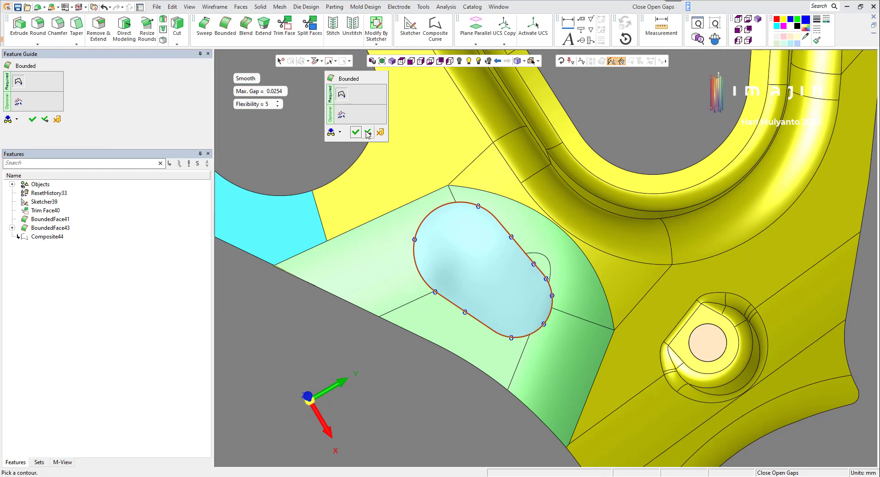
left_click(368, 133)
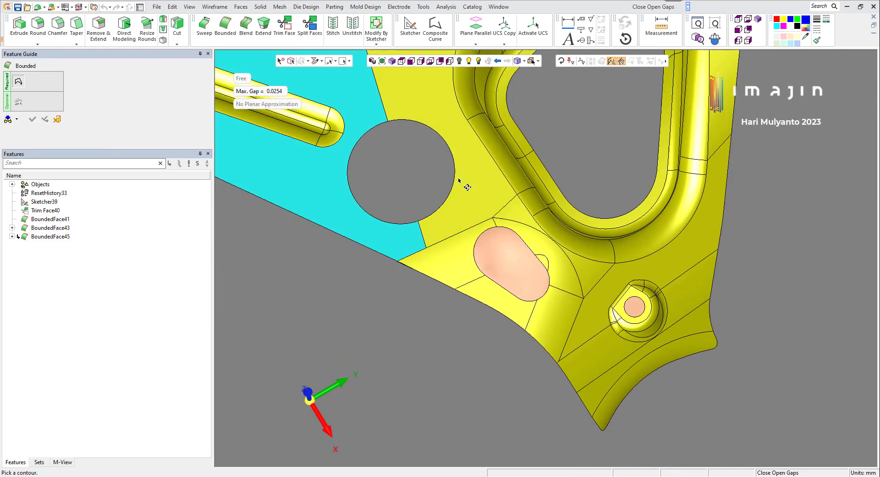
middle_click_drag(394, 164, 426, 145)
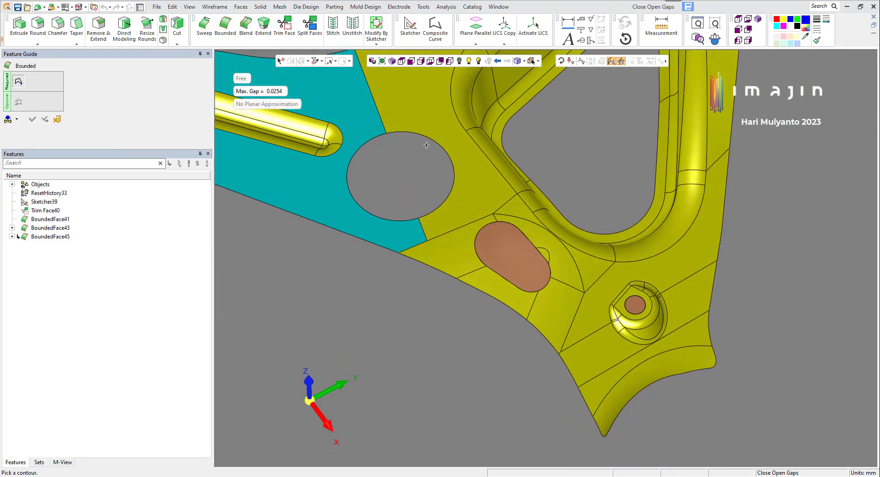
- Join the large round hole's edges in the teal face into Composite46
left_click(398, 134)
left_click(384, 135)
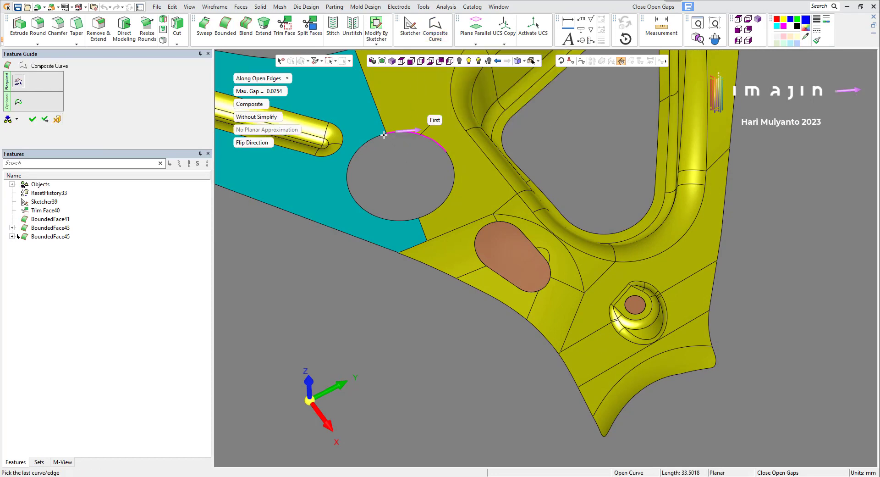
left_click(404, 159)
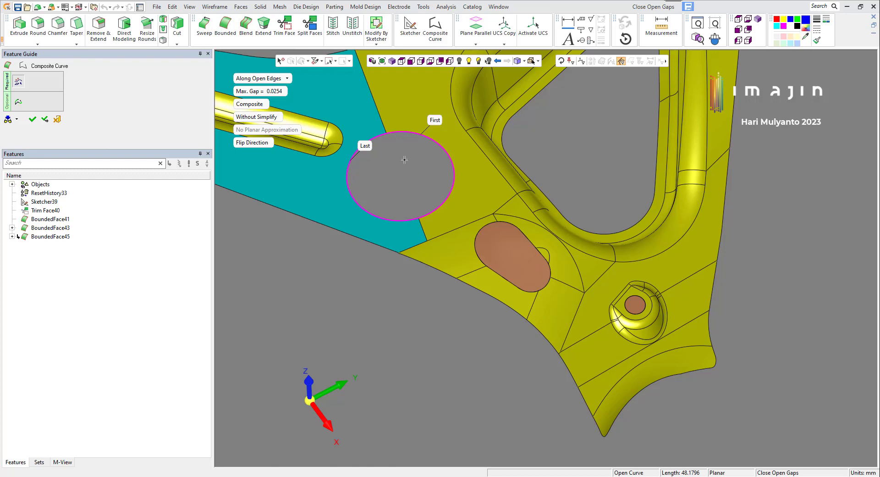
right_click(405, 159)
left_click(404, 160)
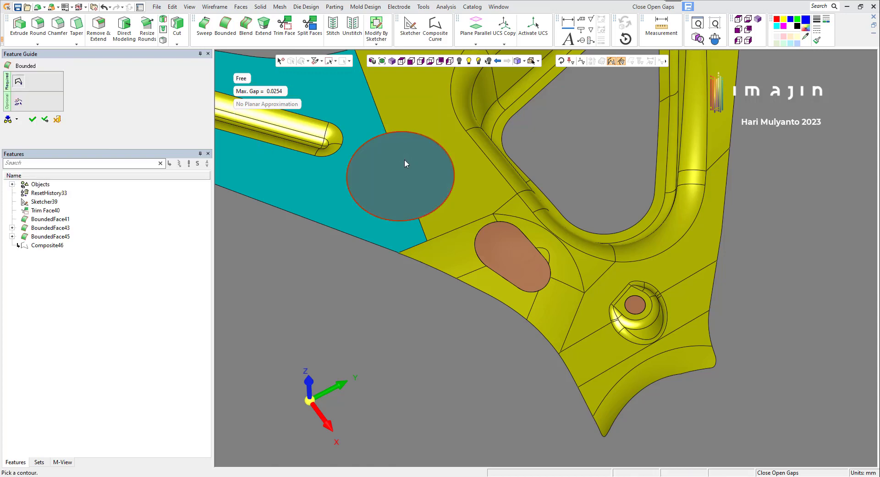
- Cap the round hole with a Smooth bounded face, BoundedFace47
right_click(405, 164)
left_click(248, 80)
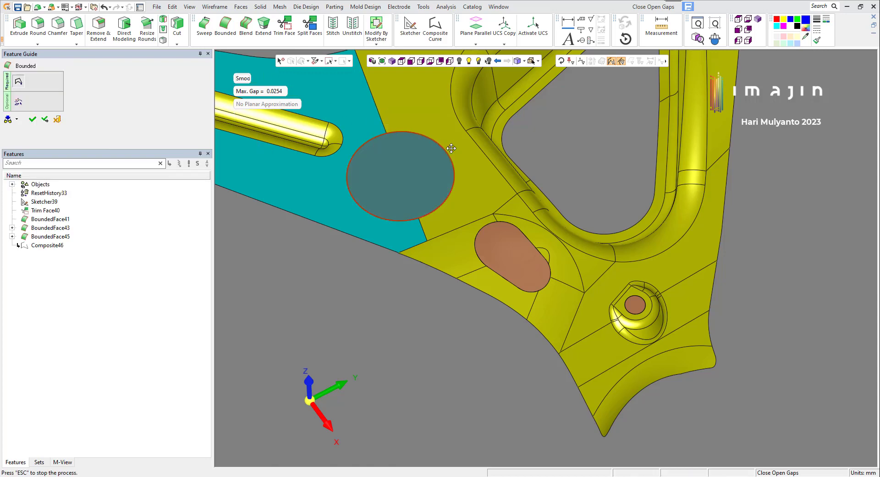
mouse_move(461, 181)
middle_mouse_down()
mouse_move(456, 197)
mouse_move(457, 129)
middle_mouse_up()
middle_click(580, 170)
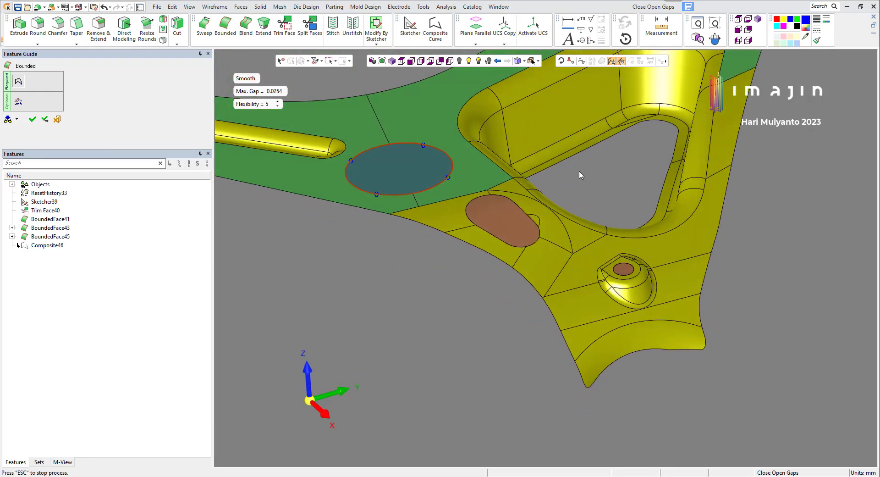
middle_click_drag(584, 181, 592, 203)
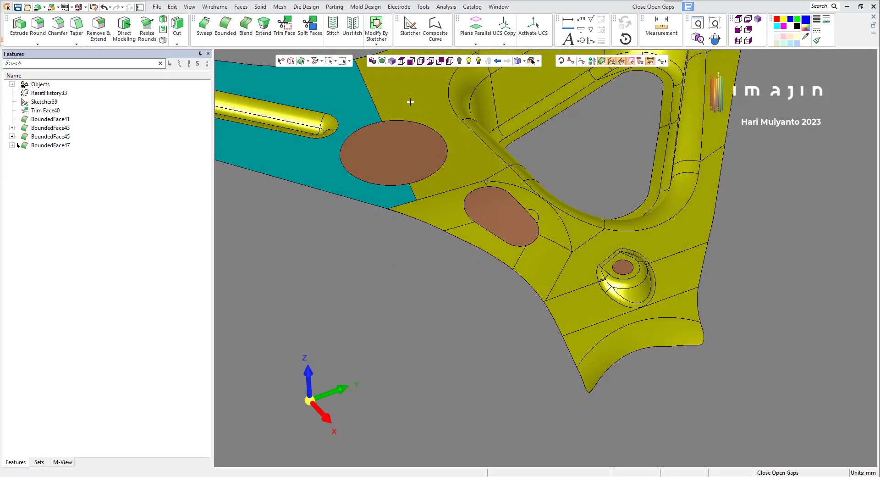
mouse_move(410, 102)
middle_mouse_down()
mouse_move(468, 191)
mouse_move(462, 177)
middle_mouse_up()
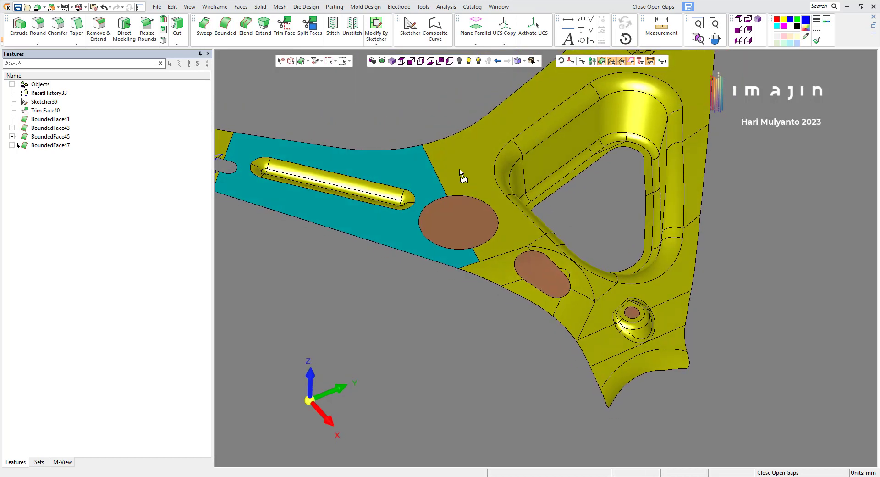
left_click(279, 7)
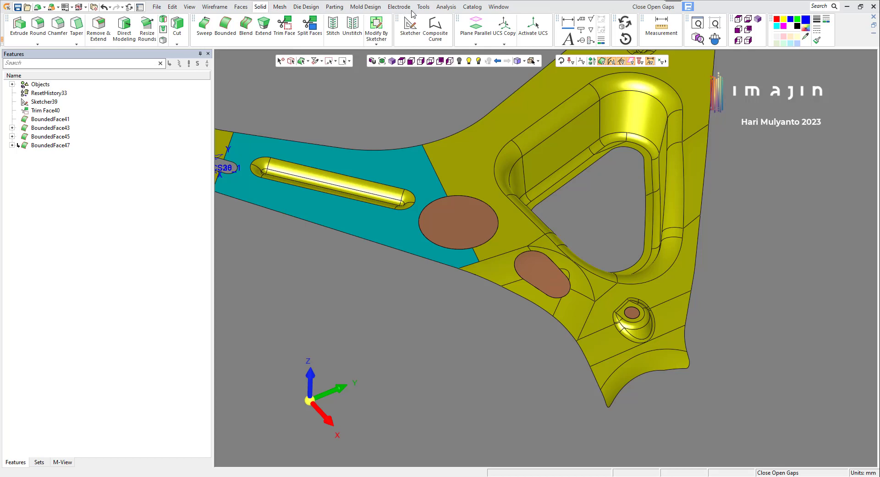
left_click(445, 8)
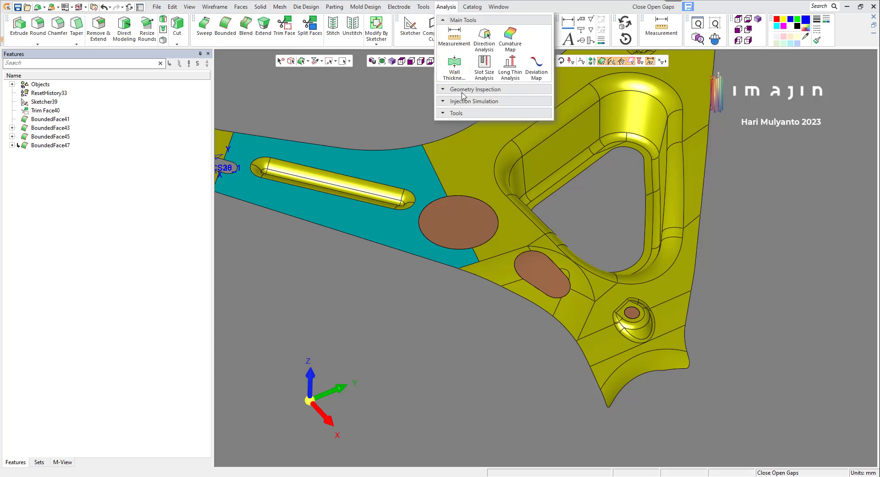
mouse_move(474, 101)
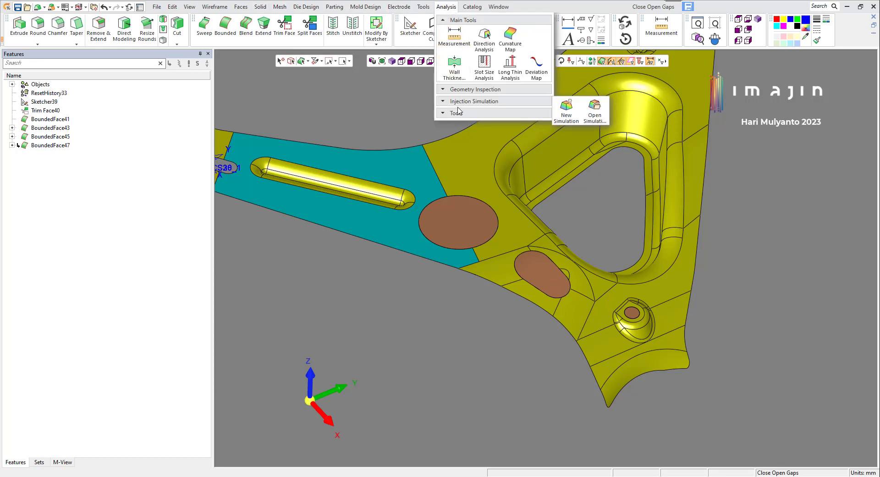
mouse_move(456, 113)
left_click(569, 148)
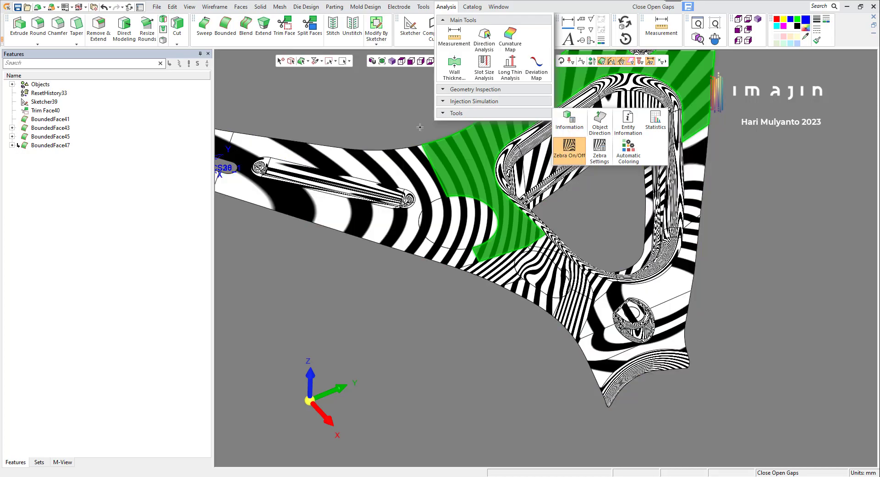
middle_click_drag(583, 222, 571, 229)
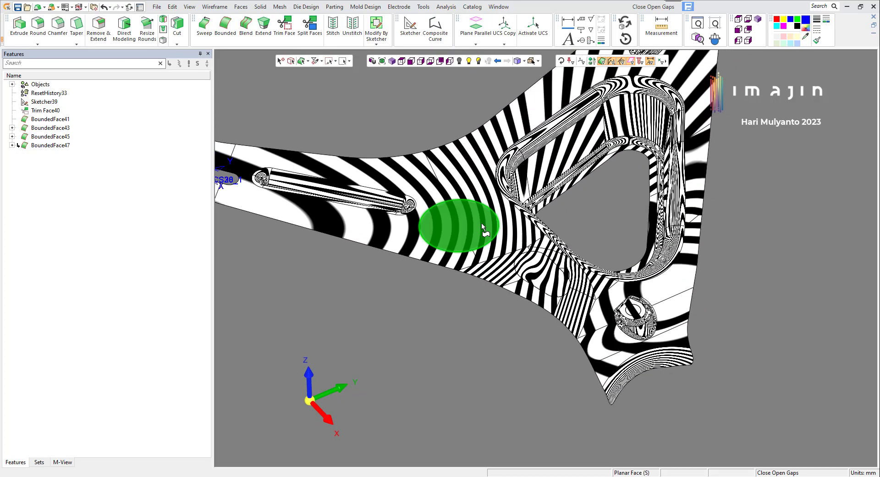
scroll(558, 306, "up", 3)
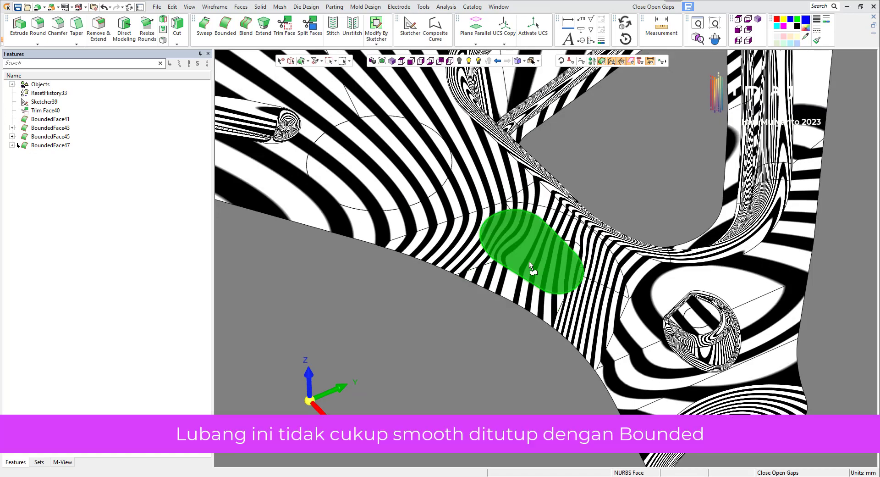
middle_click_drag(530, 243, 538, 265)
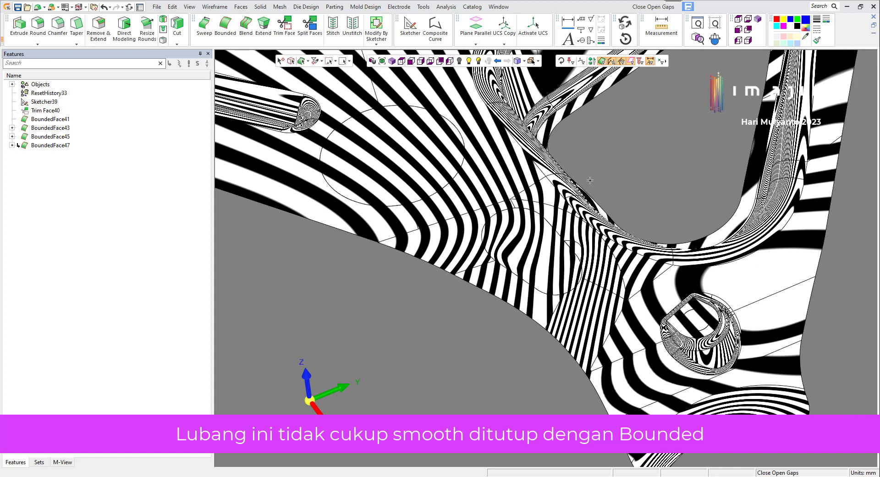
left_click(443, 7)
mouse_move(456, 112)
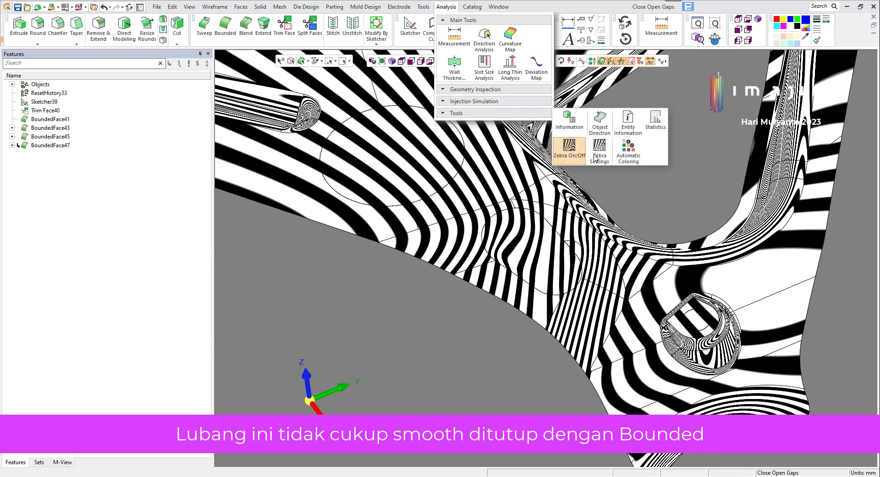
left_click(570, 147)
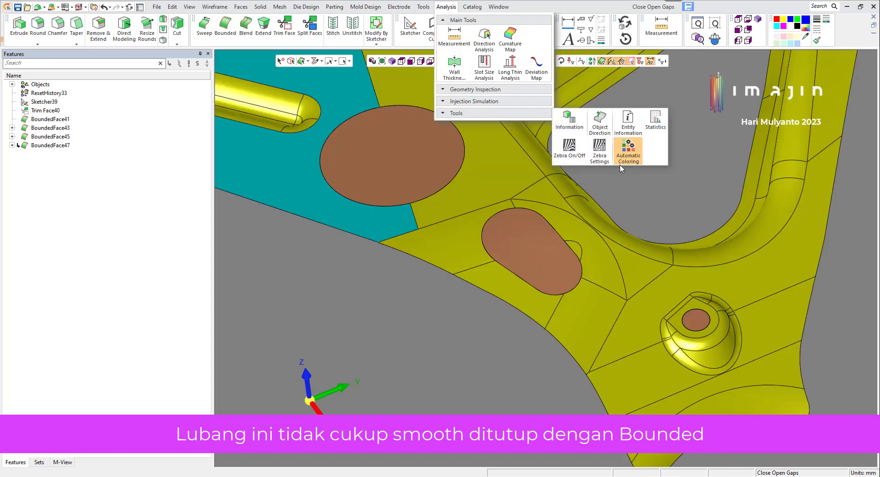
- Edit BoundedFace45 so the slot fill changes from Smooth to Free
left_click(552, 251)
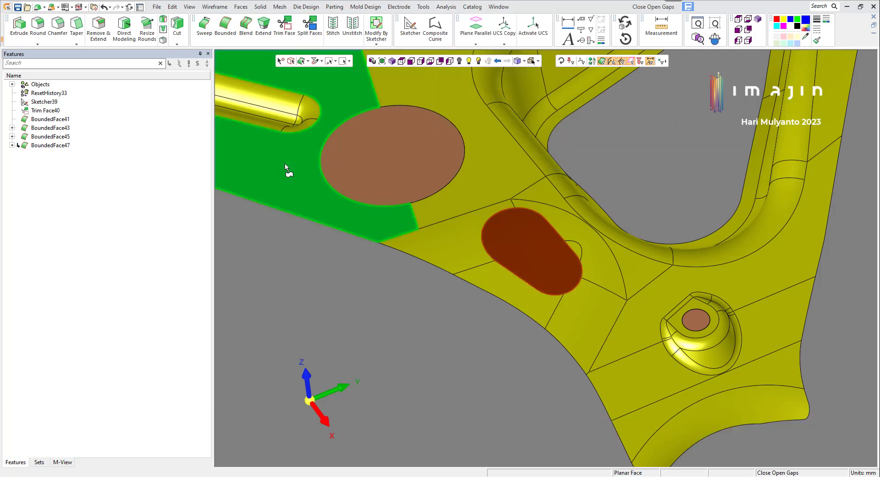
left_click(59, 138)
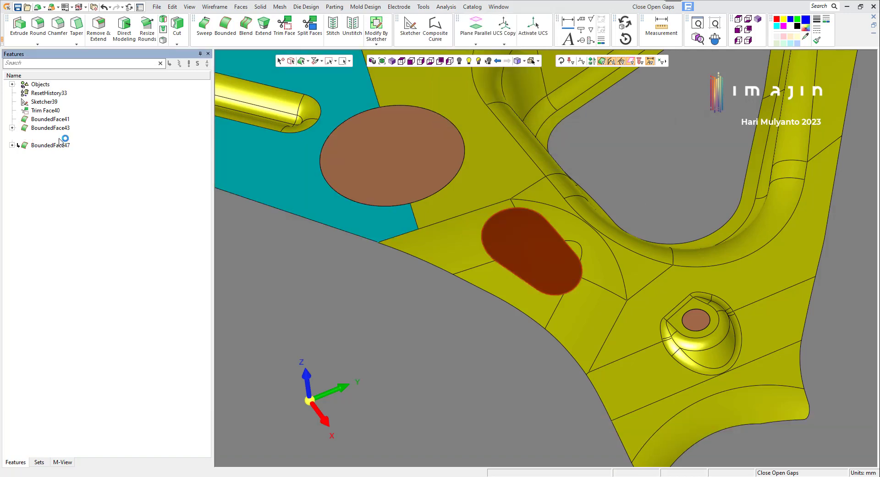
right_click(60, 140)
left_click(72, 143)
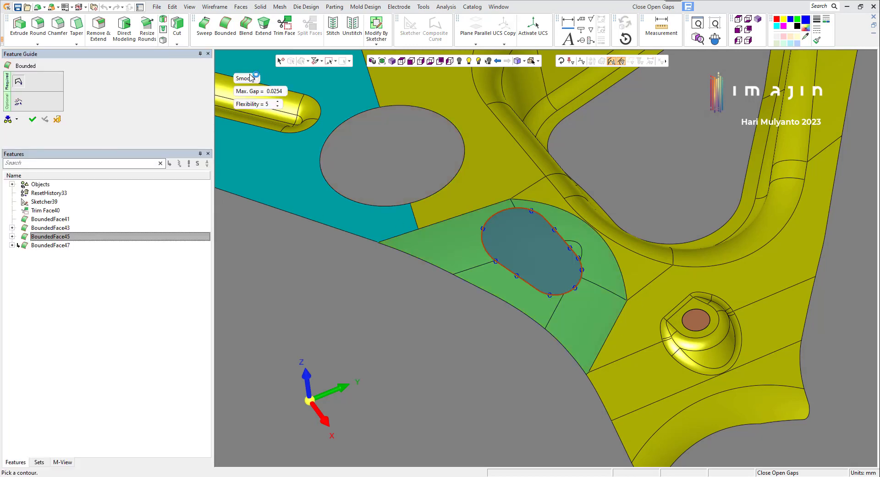
left_click(250, 78)
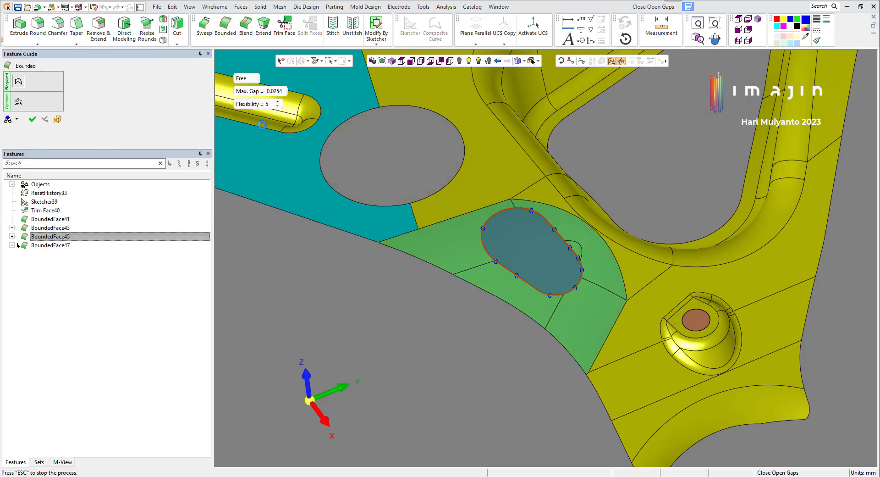
left_click(32, 120)
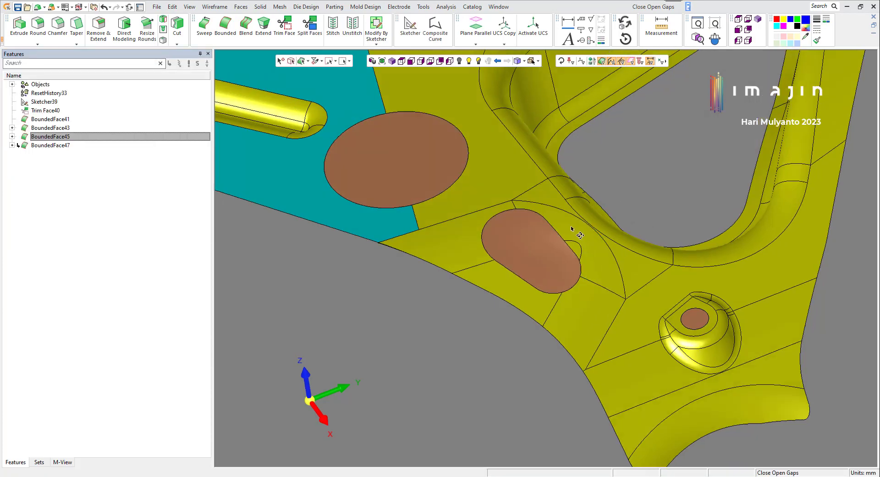
middle_click_drag(572, 228, 564, 264)
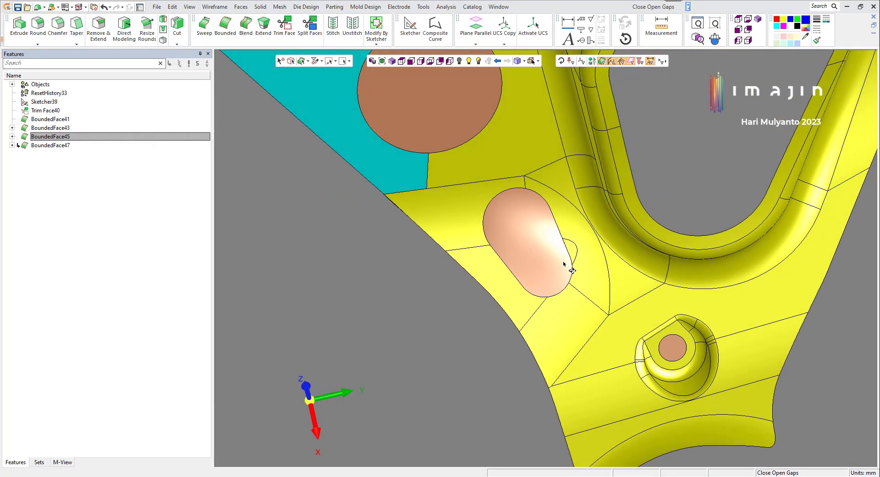
- Turn on zebra stripe shading from the Analysis tools
left_click(280, 7)
left_click(445, 7)
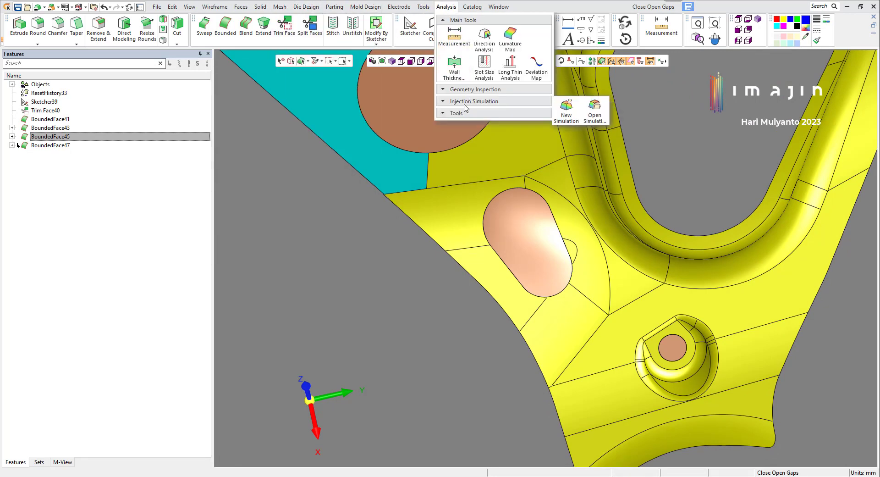
mouse_move(456, 113)
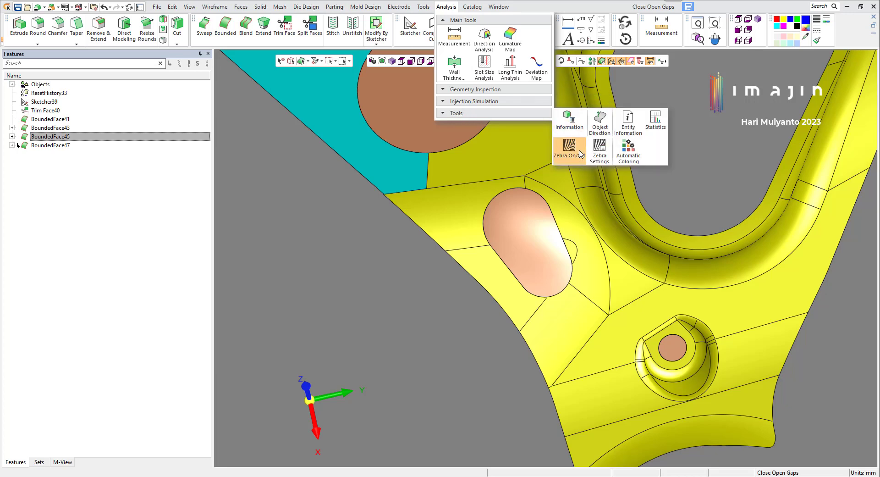
left_click(580, 153)
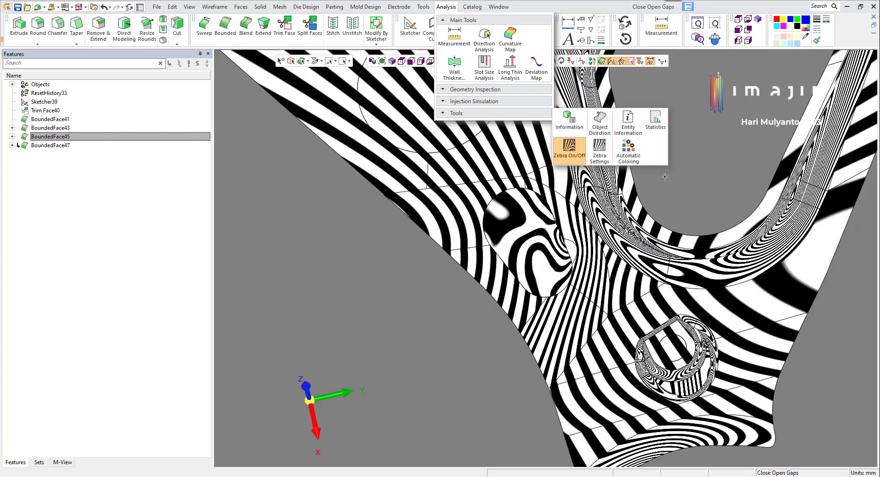
- Edit BoundedFace45 back to Smooth so the stripes flow continuously across the slot
right_click(84, 142)
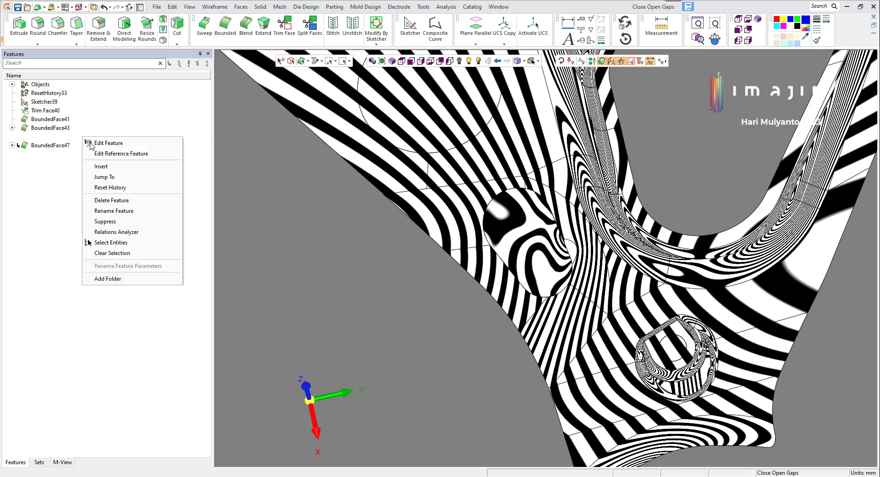
left_click(95, 143)
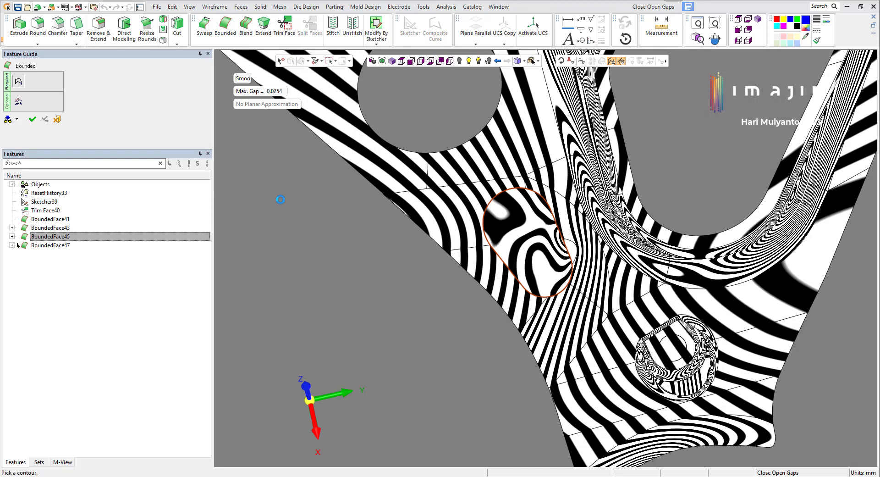
mouse_move(356, 236)
middle_mouse_down()
mouse_move(364, 206)
mouse_move(225, 147)
mouse_move(222, 154)
middle_mouse_up()
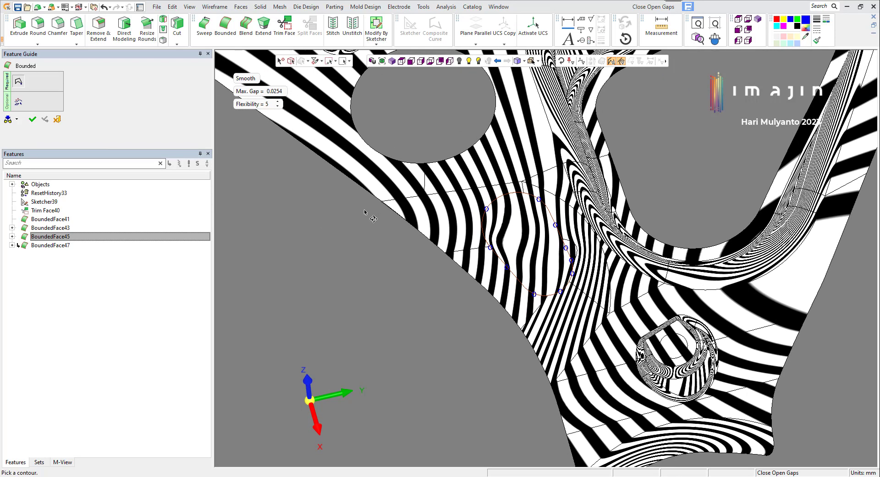
left_click(32, 119)
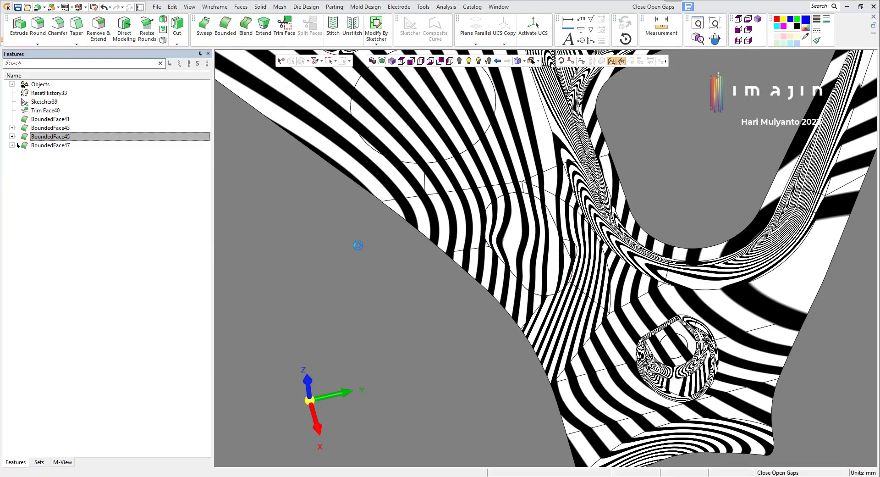
scroll(358, 246, "down", 2)
scroll(384, 233, "down", 2)
scroll(489, 132, "down", 2)
- Switch off the zebra stripe display
scroll(473, 127, "down", 2)
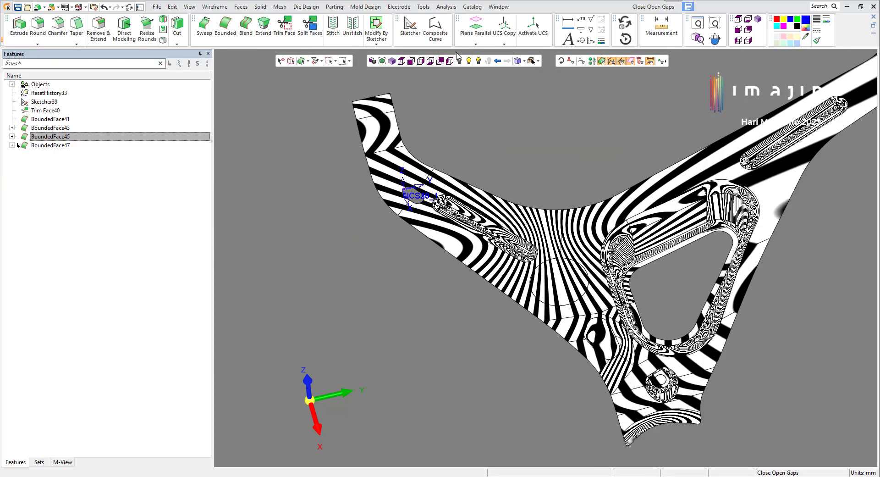
left_click(442, 9)
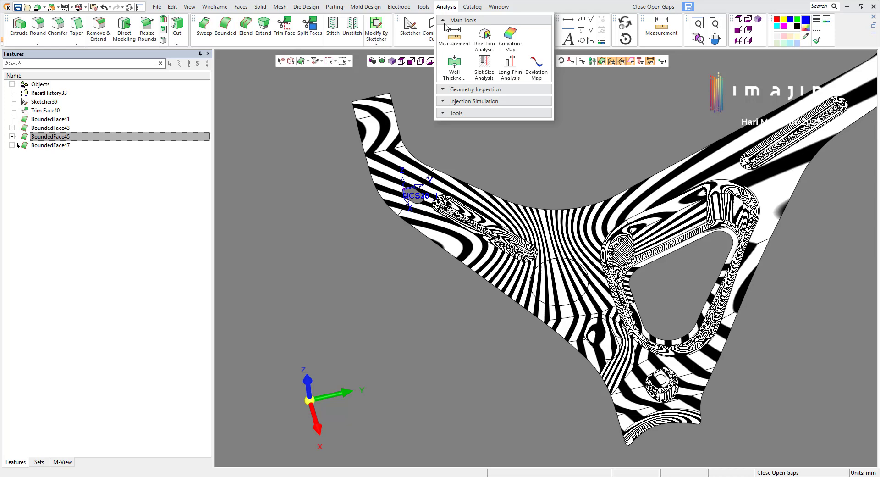
left_click(457, 114)
left_click(568, 149)
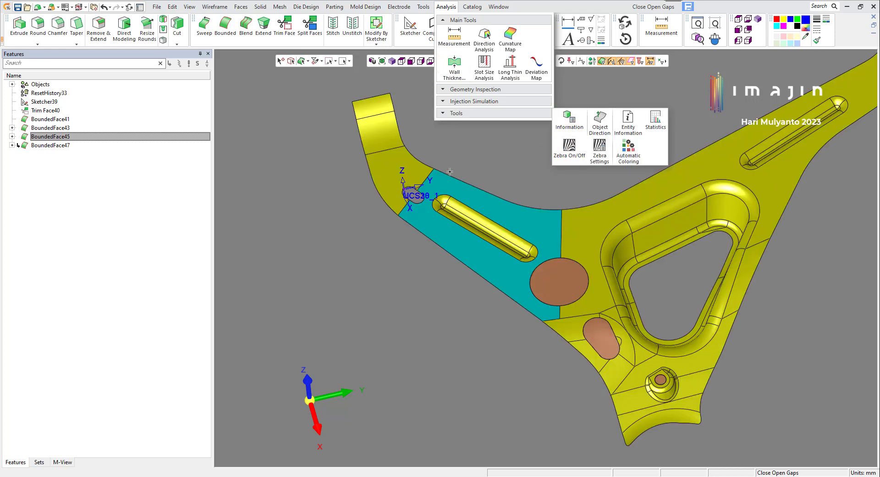
scroll(406, 194, "up", 5)
- Join the small slot's edge loop near the UCS and cap it with BoundedFace49
left_click(431, 29)
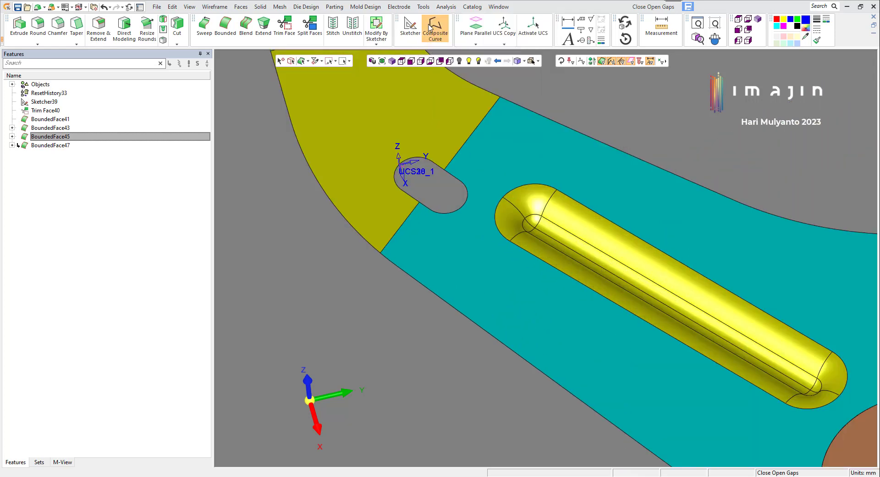
left_click(413, 161)
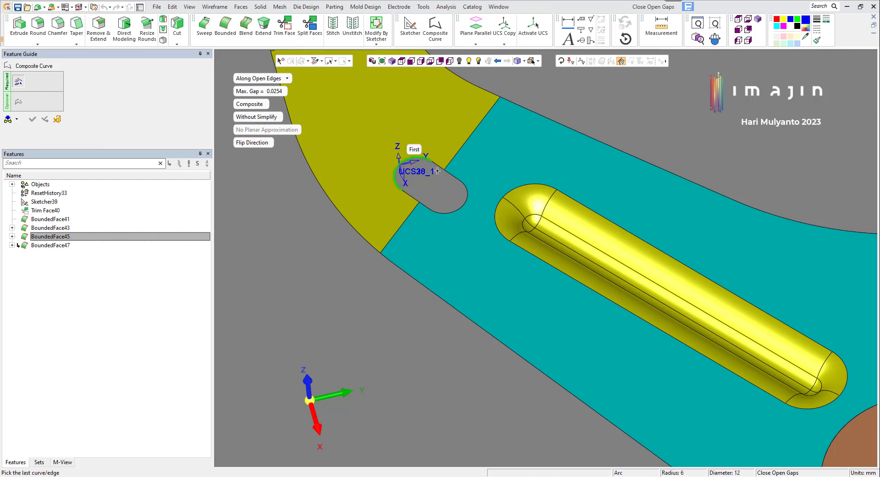
middle_click(570, 100)
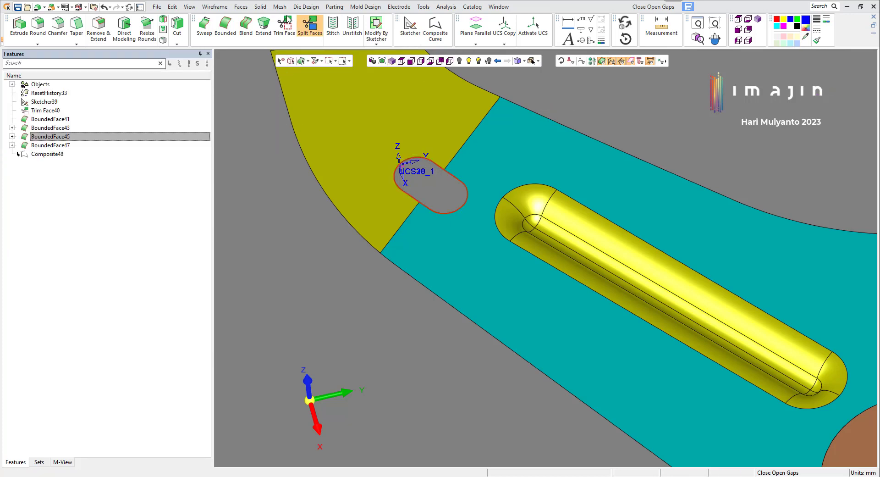
left_click(259, 8)
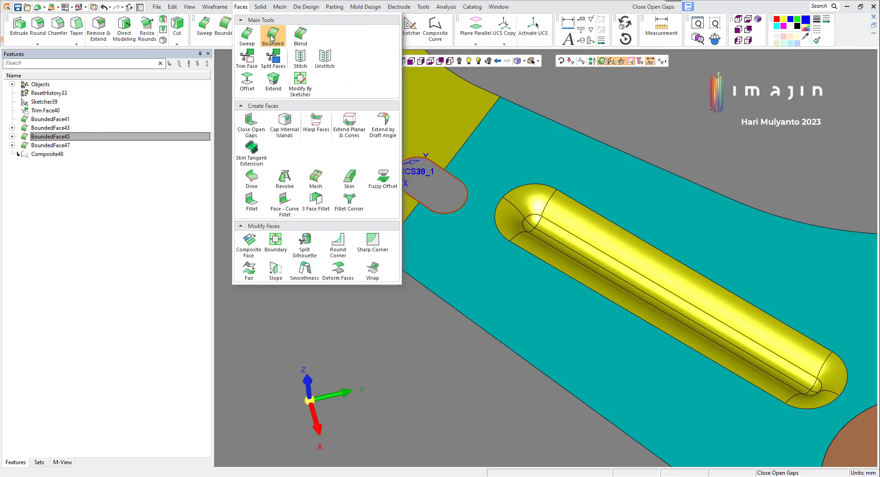
left_click(272, 38)
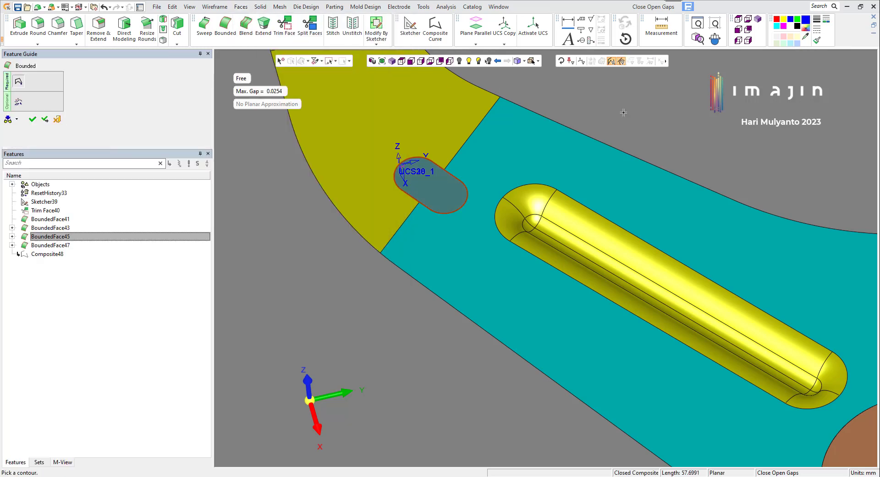
right_click(623, 113)
left_click(624, 115)
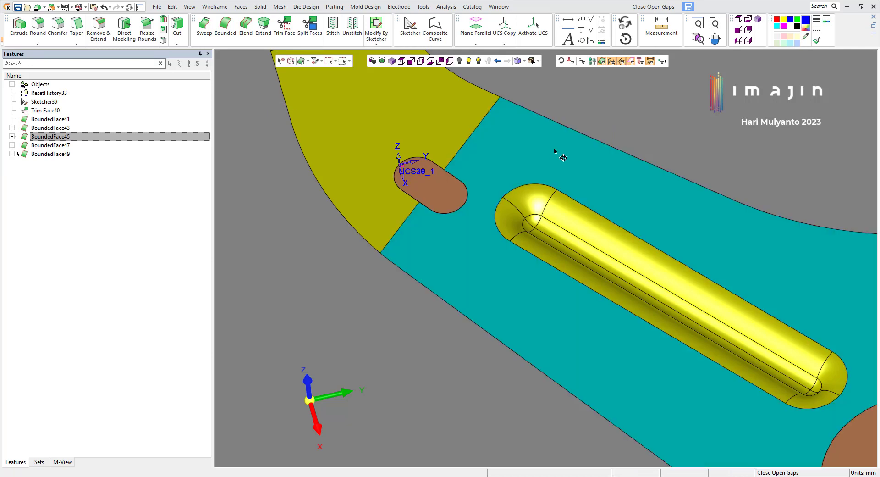
middle_click_drag(564, 158, 563, 123)
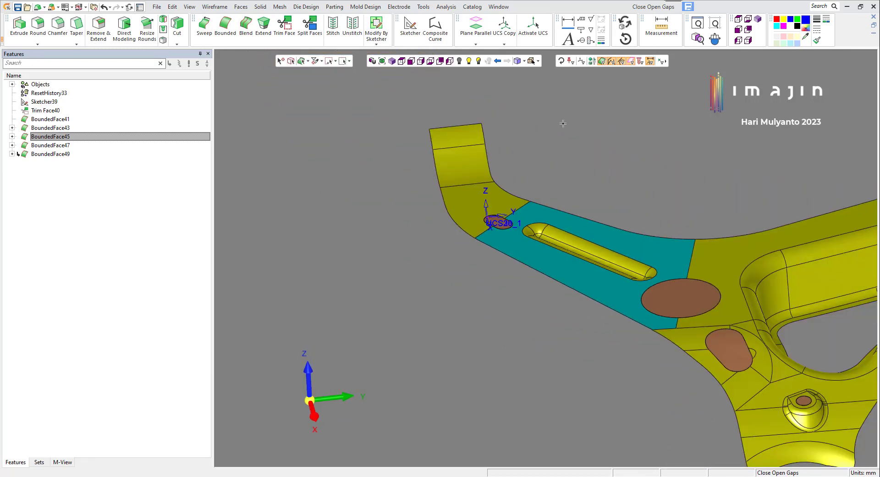
- Join the triangular opening's edges into the closed composite curve Composite50
scroll(596, 183, "down", 2)
middle_click_drag(737, 287, 731, 289)
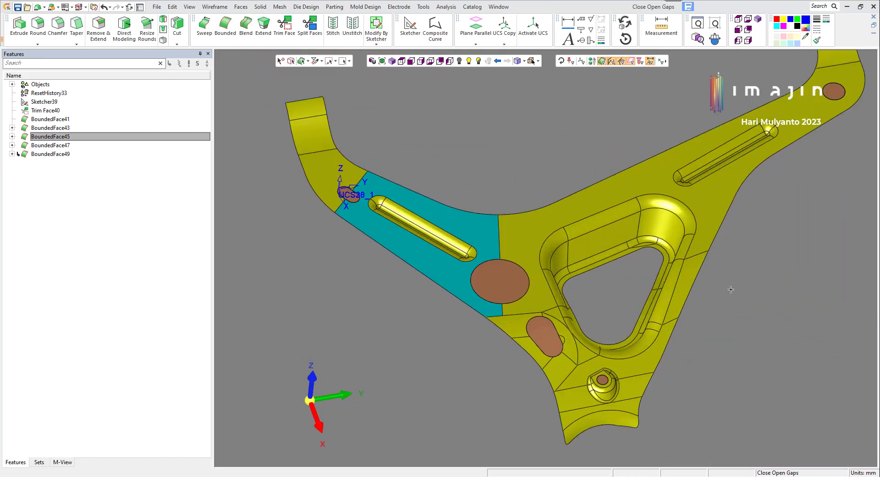
scroll(729, 290, "up", 2)
left_click(435, 26)
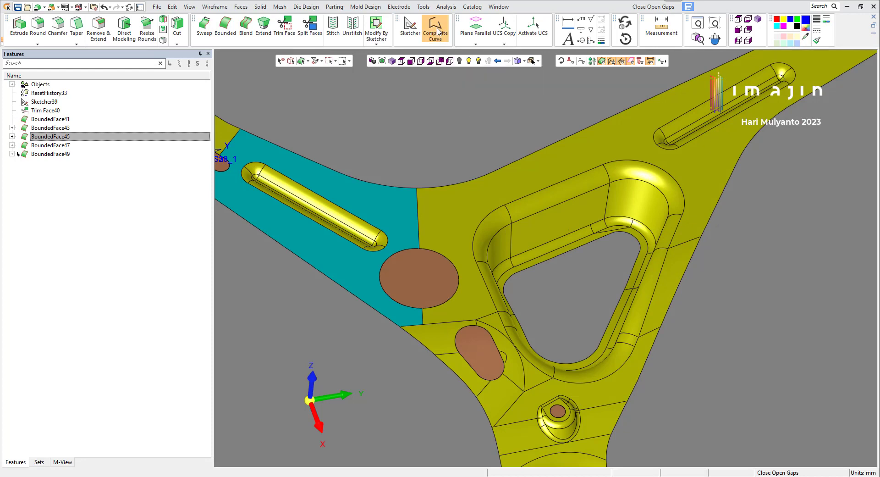
left_click(585, 248)
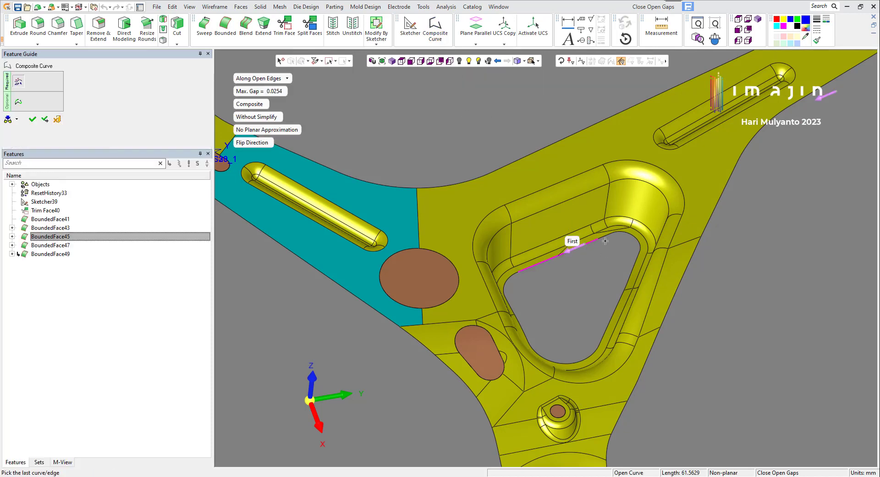
left_click(600, 251)
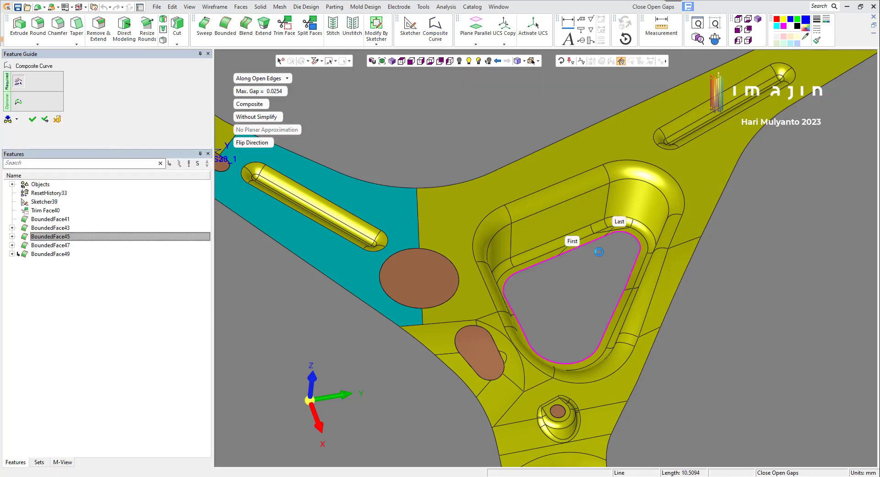
middle_click(601, 255)
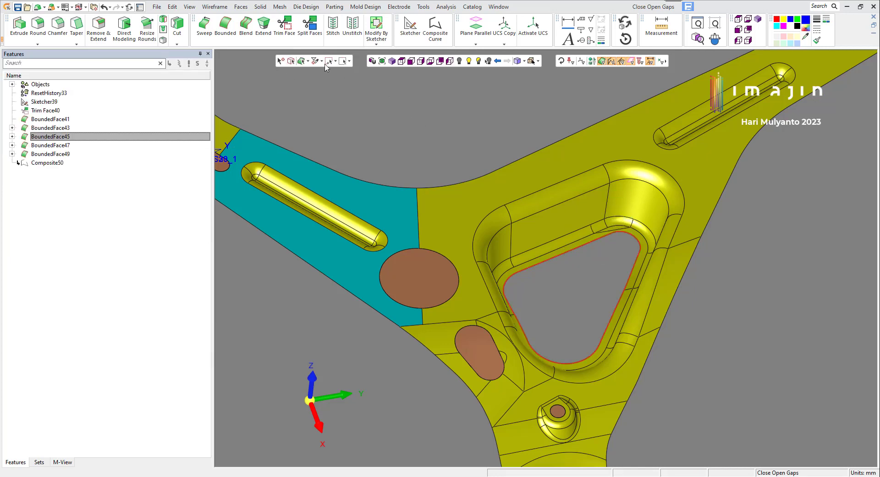
left_click(230, 29)
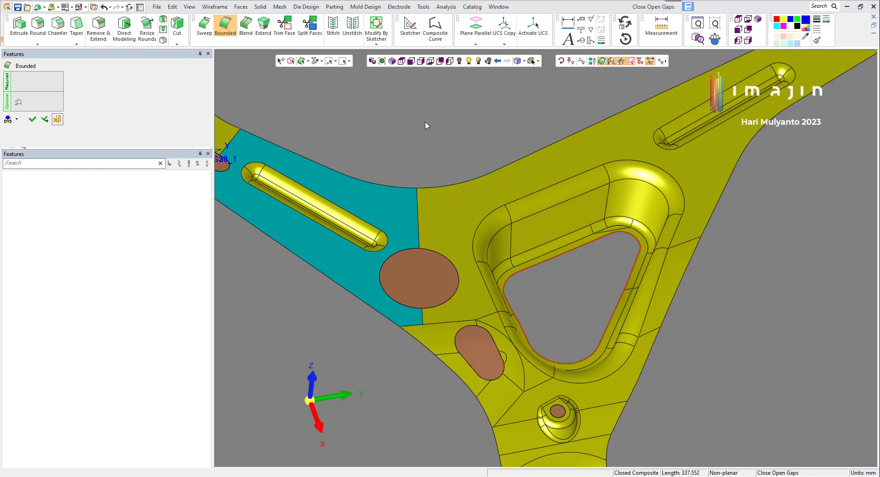
- Fill the triangular opening with a Smooth bounded face, BoundedFace51
mouse_move(569, 285)
middle_mouse_down()
mouse_move(583, 297)
mouse_move(570, 308)
middle_mouse_up()
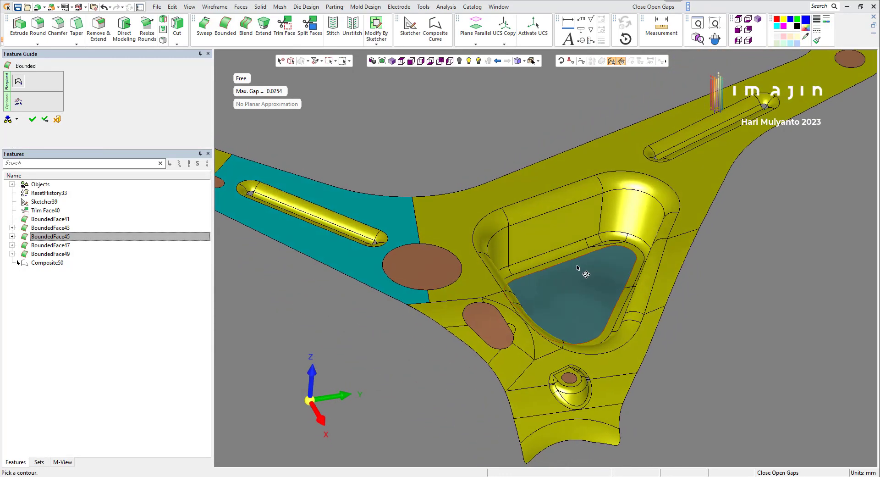
left_click(247, 79)
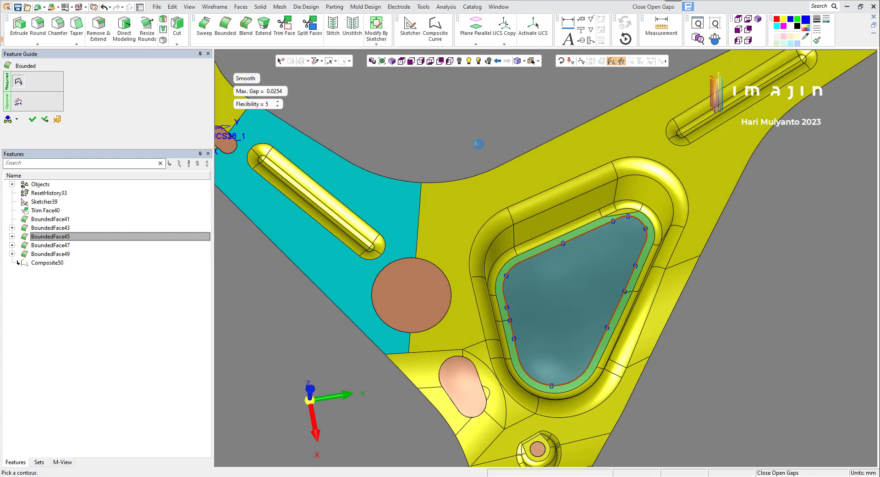
mouse_move(486, 158)
middle_mouse_down()
mouse_move(478, 127)
mouse_move(524, 173)
mouse_move(533, 170)
middle_mouse_up()
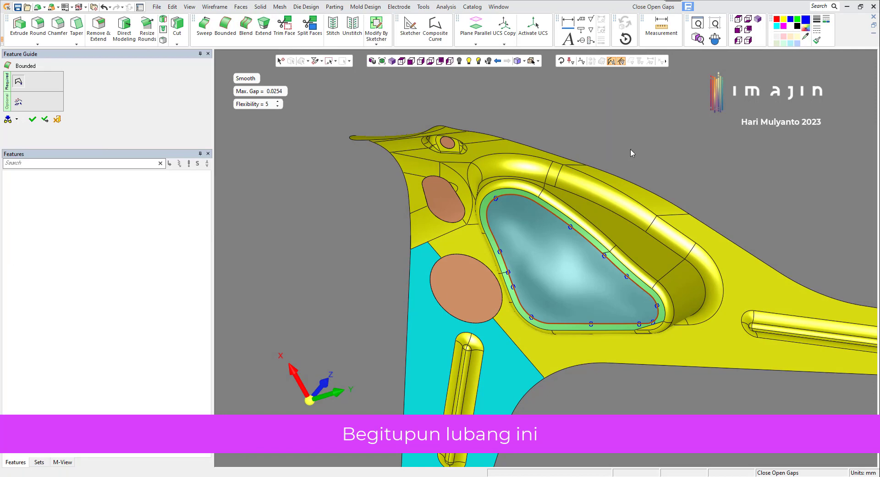
mouse_move(632, 252)
left_mouse_down("ctrl")
mouse_move(639, 163)
mouse_move(652, 305)
mouse_move(647, 362)
mouse_move(570, 202)
left_mouse_up("ctrl")
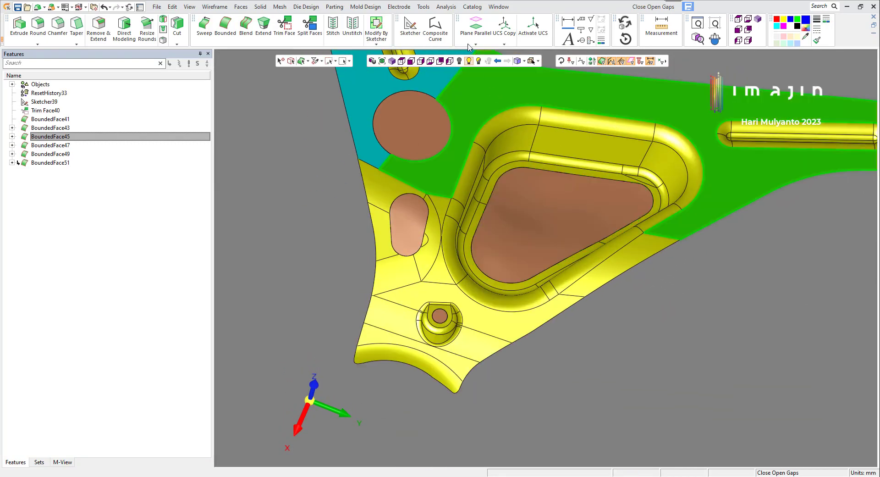
- Turn on zebra stripes and rotate the bracket to inspect reflections across the patches
left_click(446, 6)
mouse_move(456, 113)
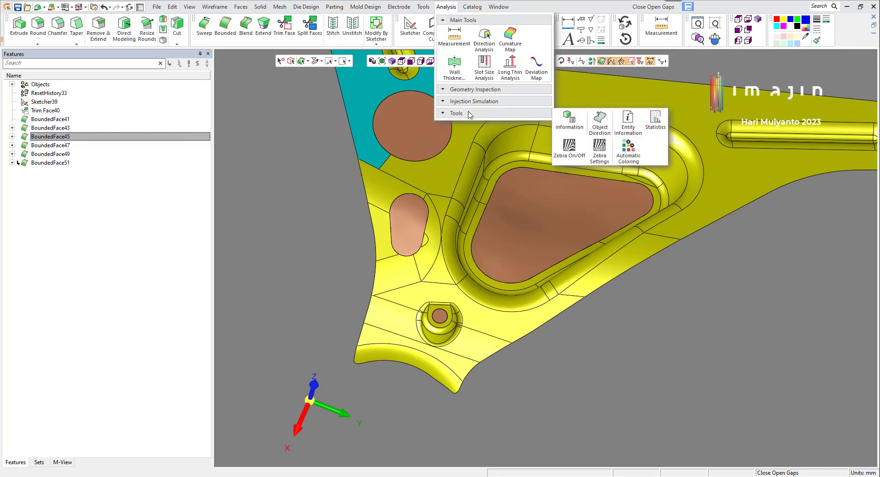
left_click(568, 149)
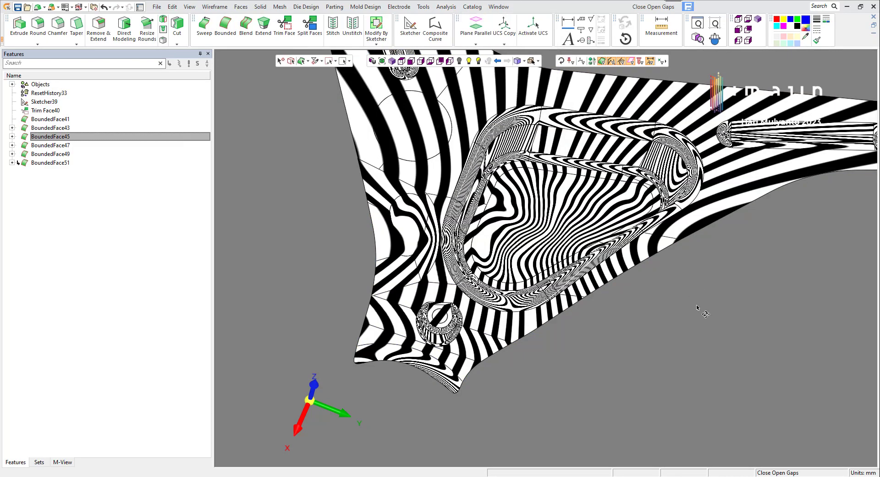
mouse_move(707, 299)
left_mouse_down("ctrl")
mouse_move(703, 314)
mouse_move(665, 311)
left_mouse_up("ctrl")
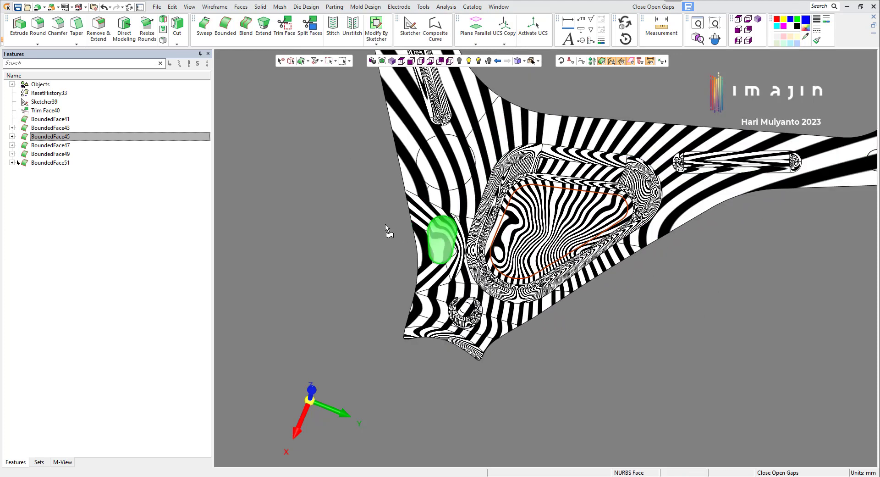
left_click_drag(442, 207, 426, 192, "ctrl")
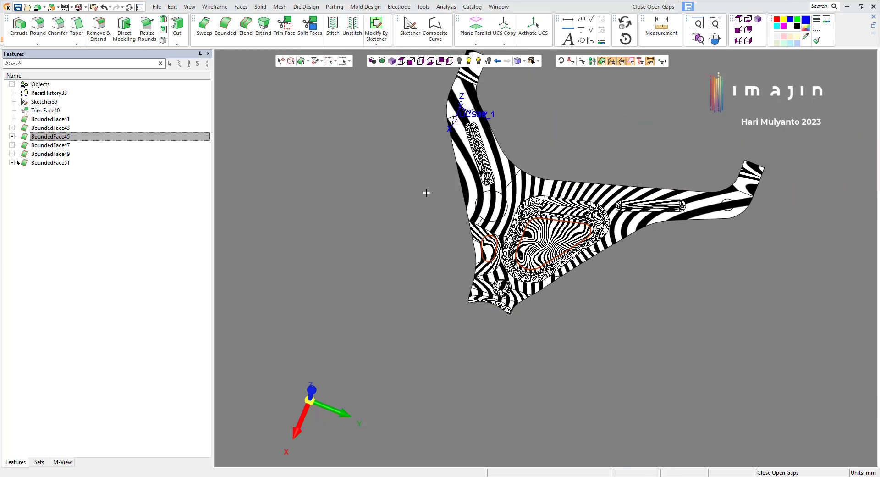
scroll(496, 117, "down", 2)
scroll(517, 146, "up", 1)
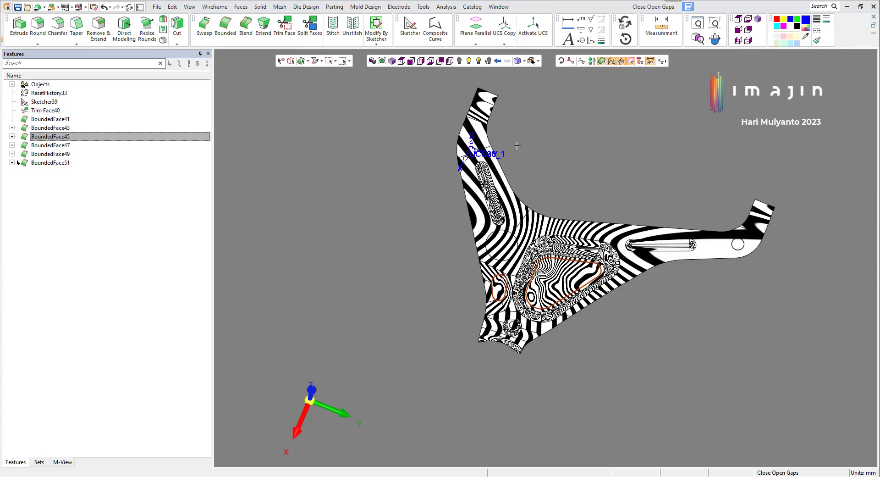
scroll(518, 145, "up", 1)
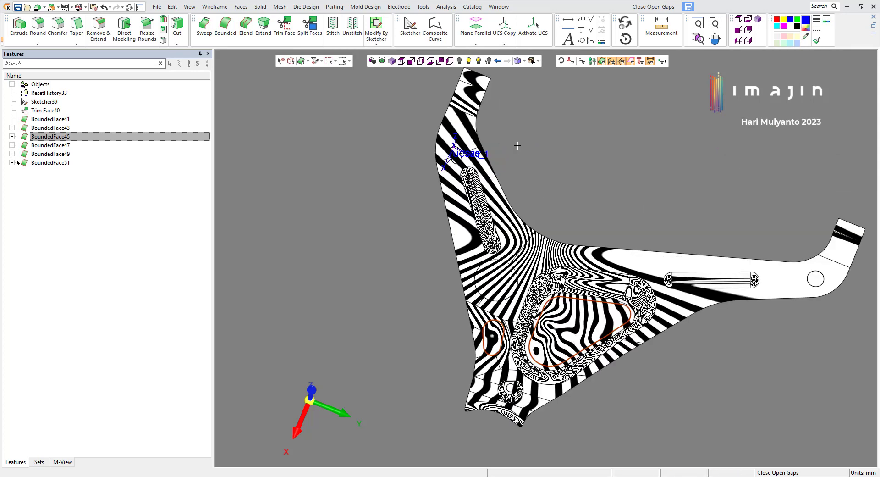